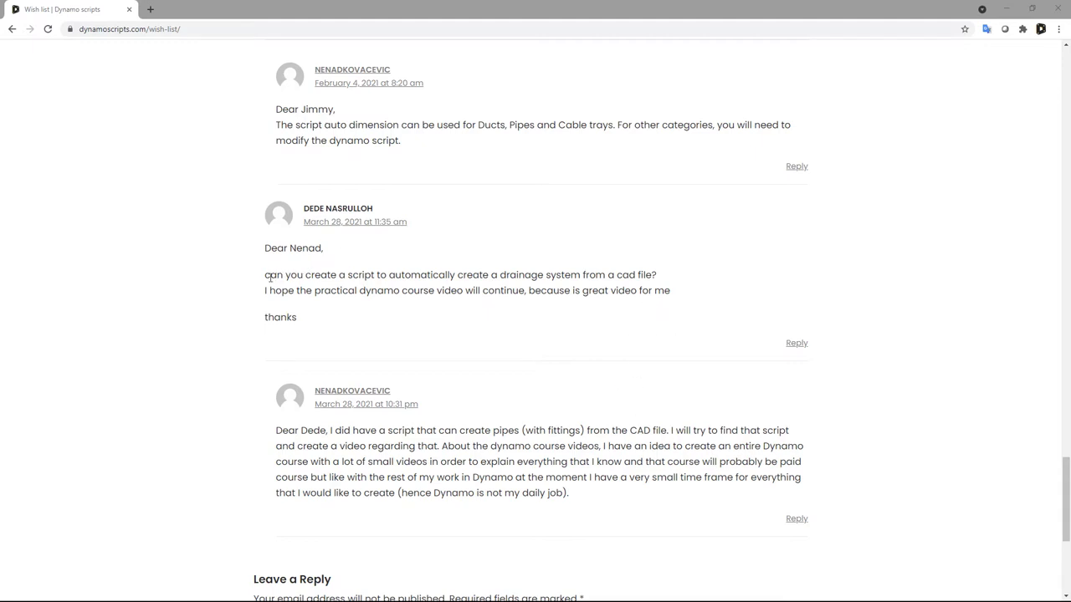
- Select the imported DWG in the 1 - Mech plan so Properties shows its Import Symbol
{"action": "left_click_drag", "start_coordinate": [266, 278], "coordinate": [630, 274]}
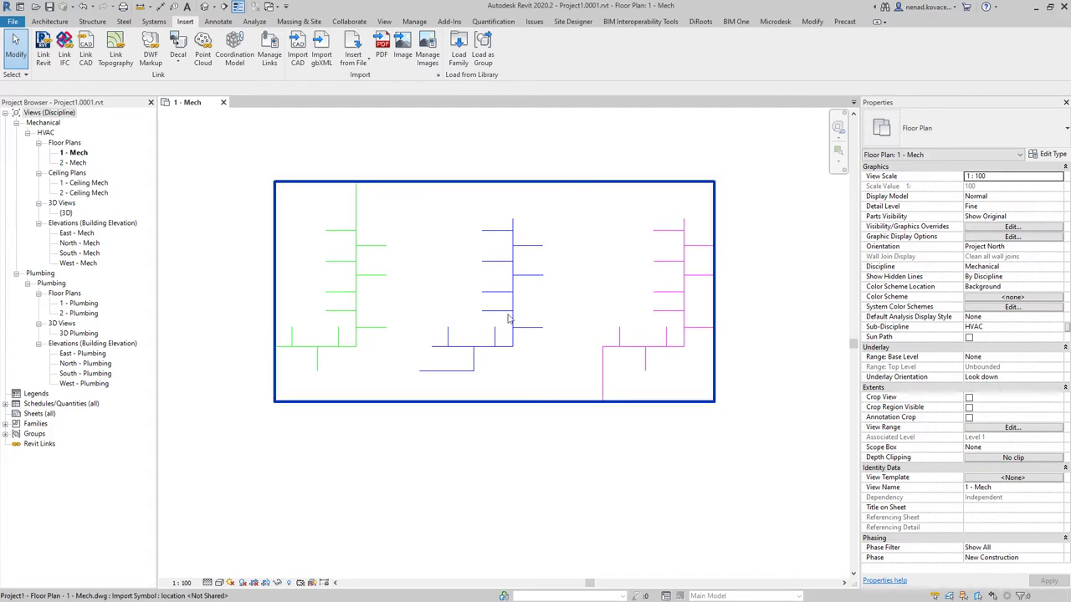
{"action": "left_click", "coordinate": [515, 276]}
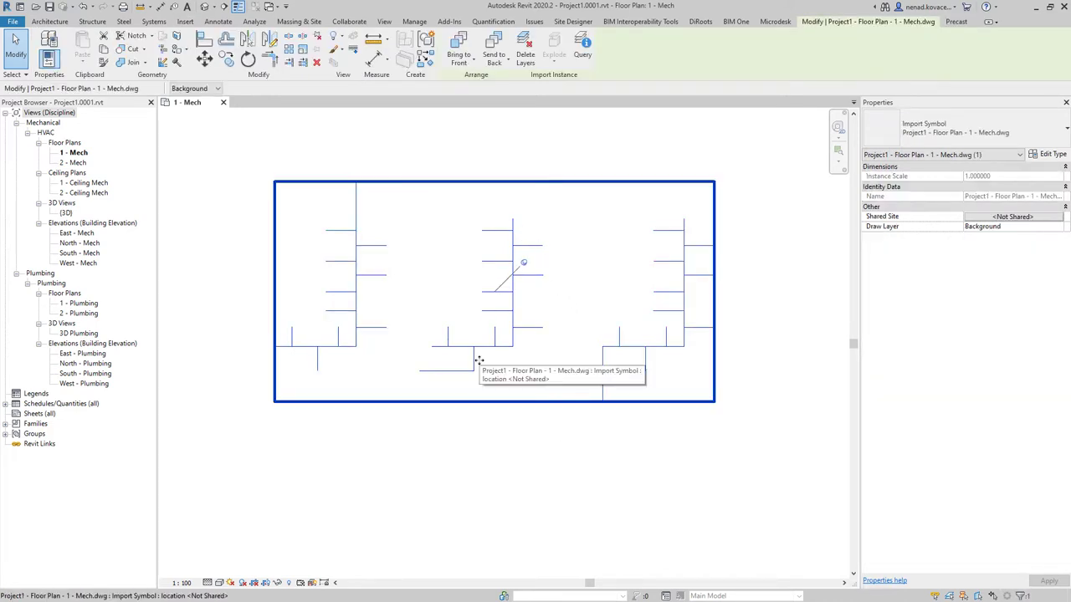
{"action": "key", "text": "Escape"}
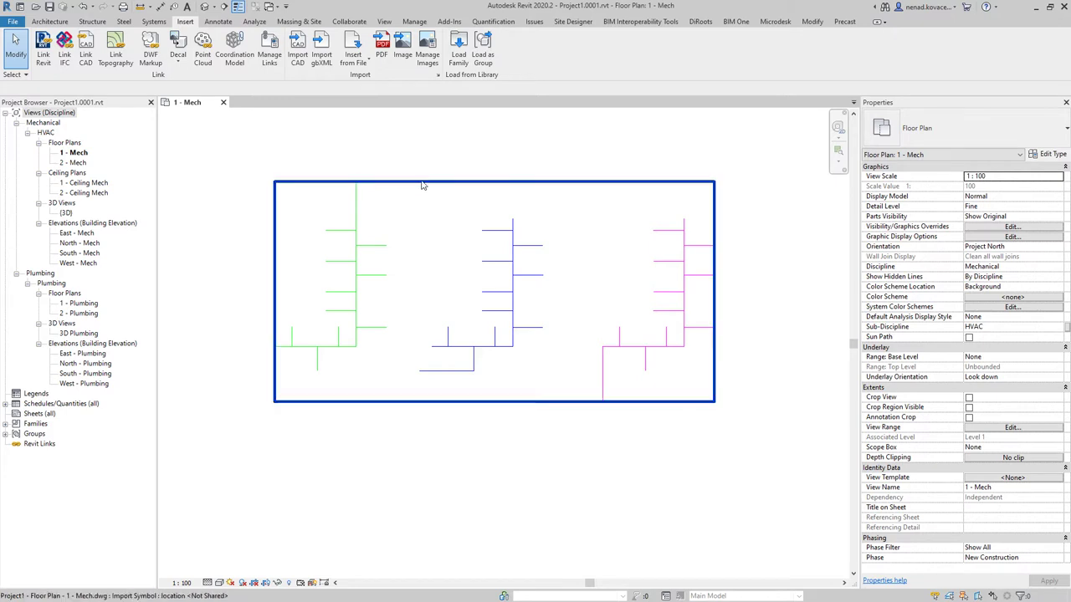
{"action": "left_click", "coordinate": [409, 188]}
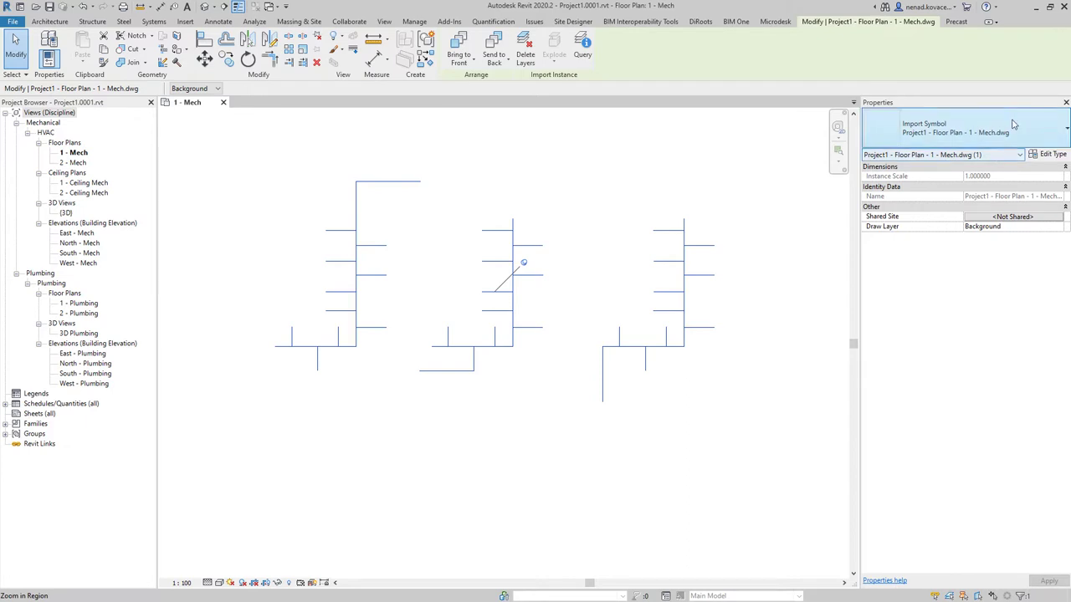
{"action": "left_click", "coordinate": [537, 164]}
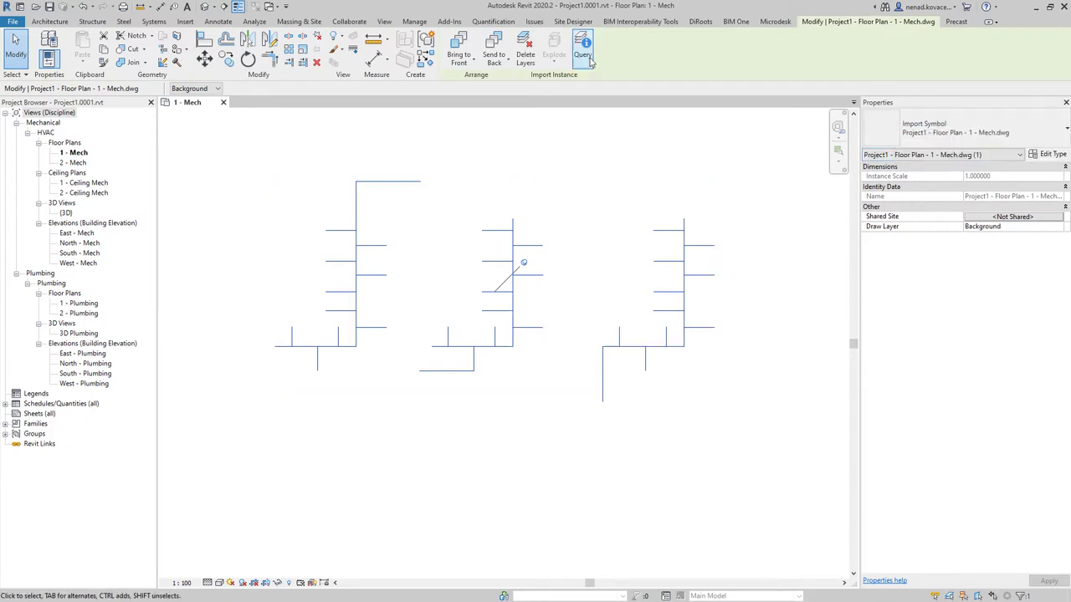
{"action": "left_click", "coordinate": [325, 234]}
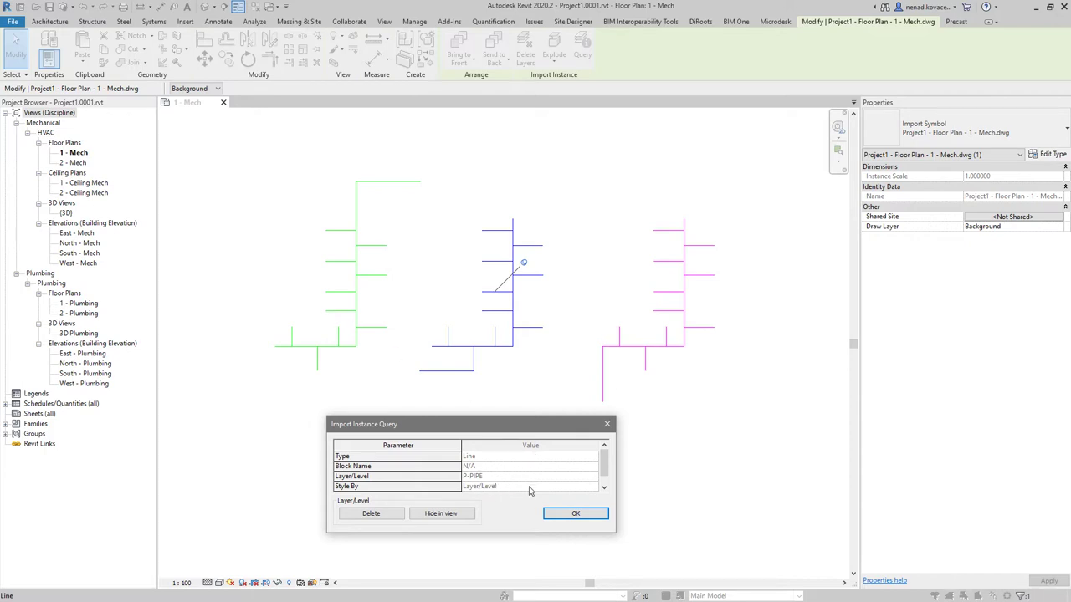
{"action": "left_click", "coordinate": [576, 513]}
{"action": "left_click", "coordinate": [491, 270]}
{"action": "left_click", "coordinate": [576, 513]}
{"action": "left_click", "coordinate": [661, 271]}
{"action": "left_click", "coordinate": [580, 516]}
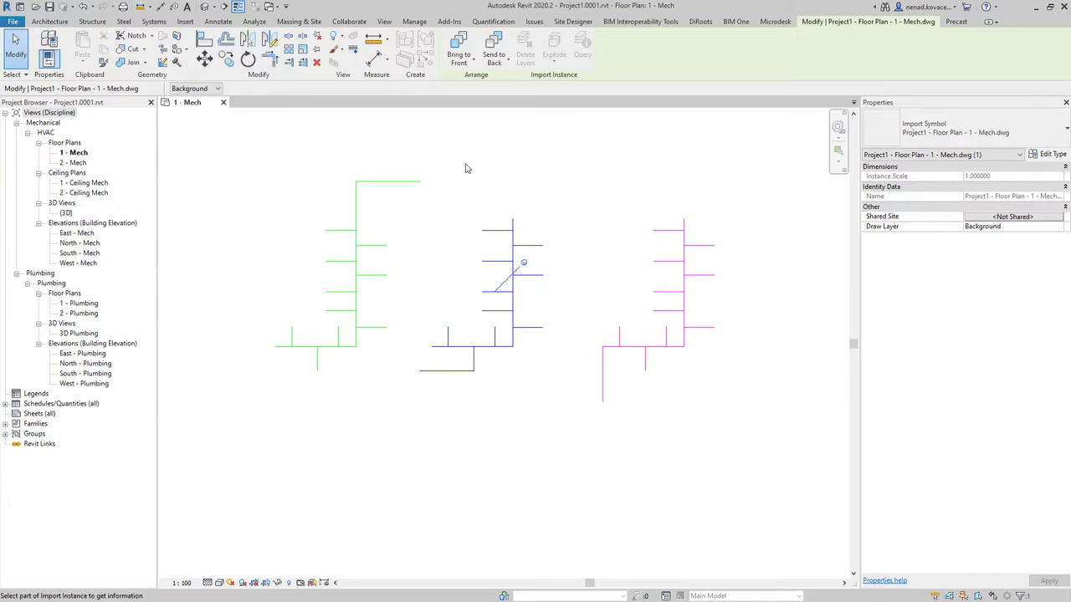
{"action": "key", "text": "Escape"}
{"action": "left_click", "coordinate": [364, 269]}
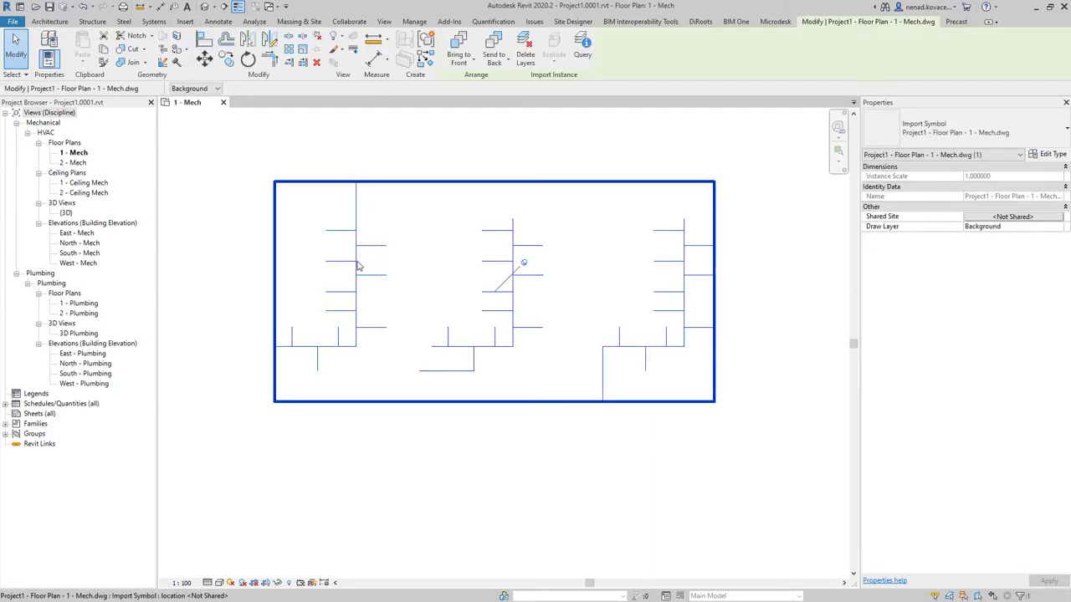
- Inspect the dashed CAD lines in the default 3D view, then go back to 1 - Mech
{"action": "key", "text": "3"}
{"action": "key", "text": "d"}
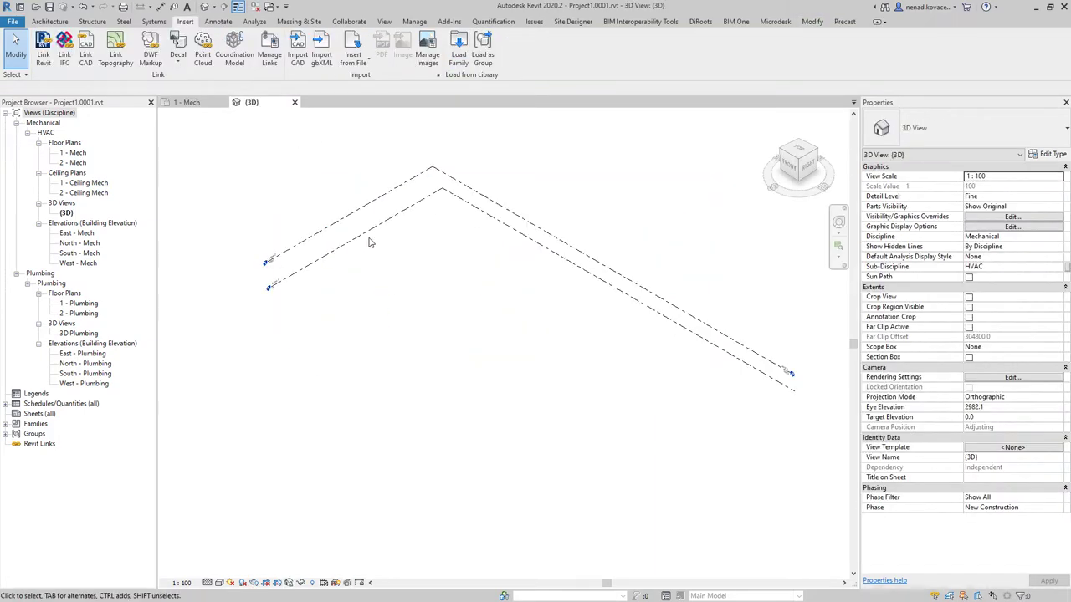
{"action": "middle_click_drag", "start_coordinate": [308, 289], "coordinate": [343, 249], "text": "shift"}
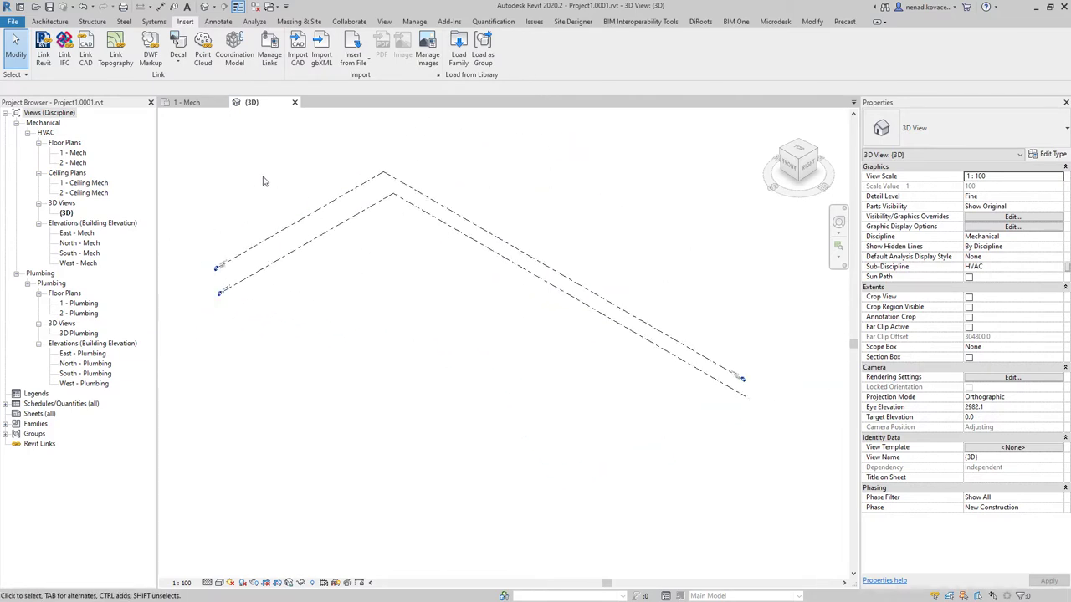
{"action": "left_click", "coordinate": [189, 102]}
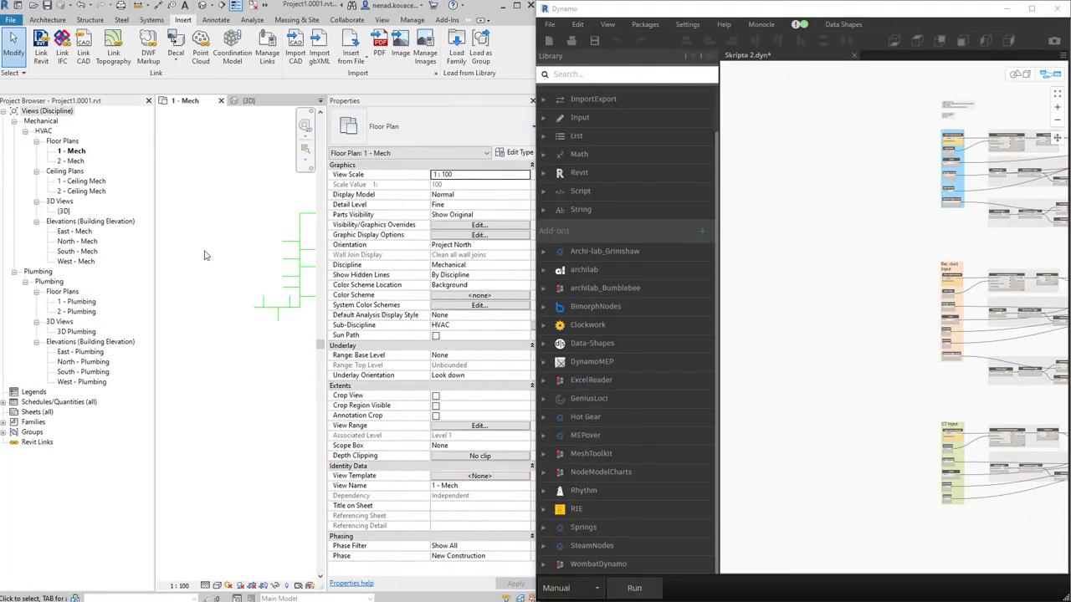
- Close the Properties palette and frame the green, blue and magenta CAD layouts in 1 - Mech
{"action": "left_click", "coordinate": [260, 100]}
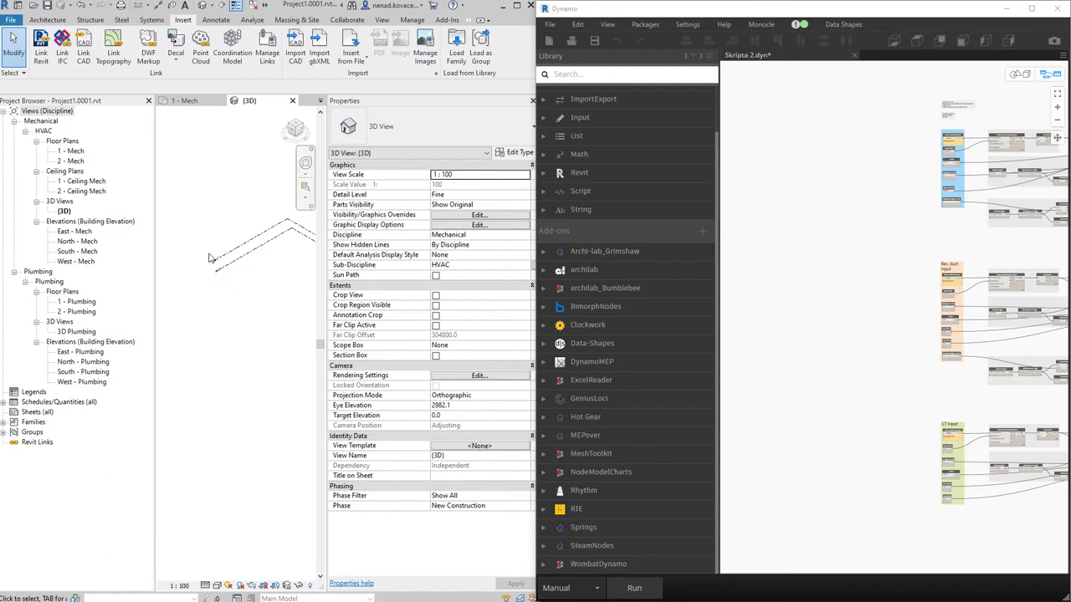
{"action": "left_click", "coordinate": [186, 100]}
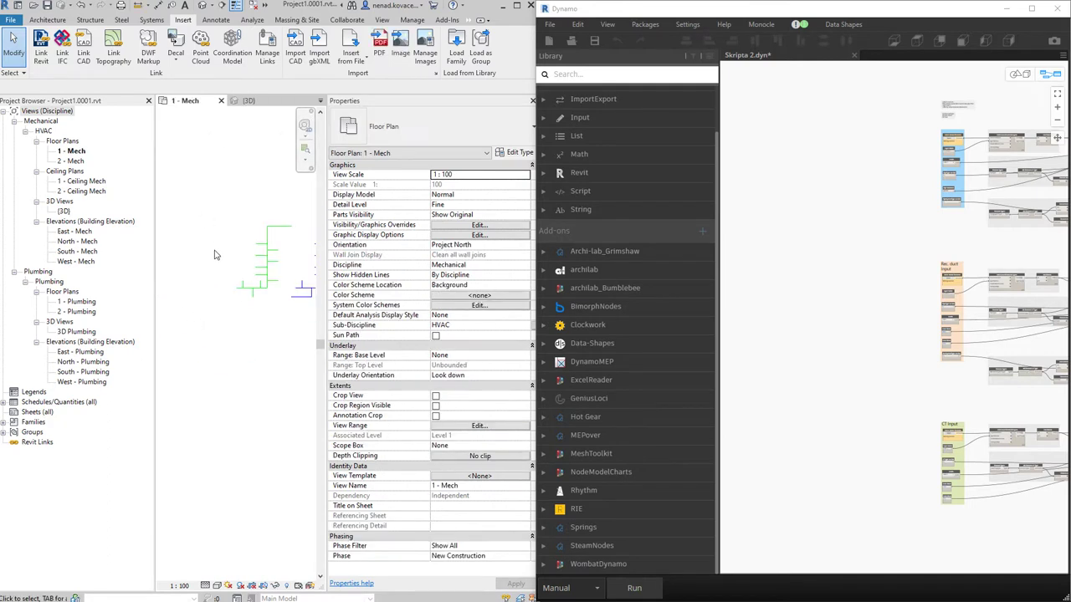
{"action": "scroll", "coordinate": [191, 254], "scroll_direction": "down", "scroll_amount": 2}
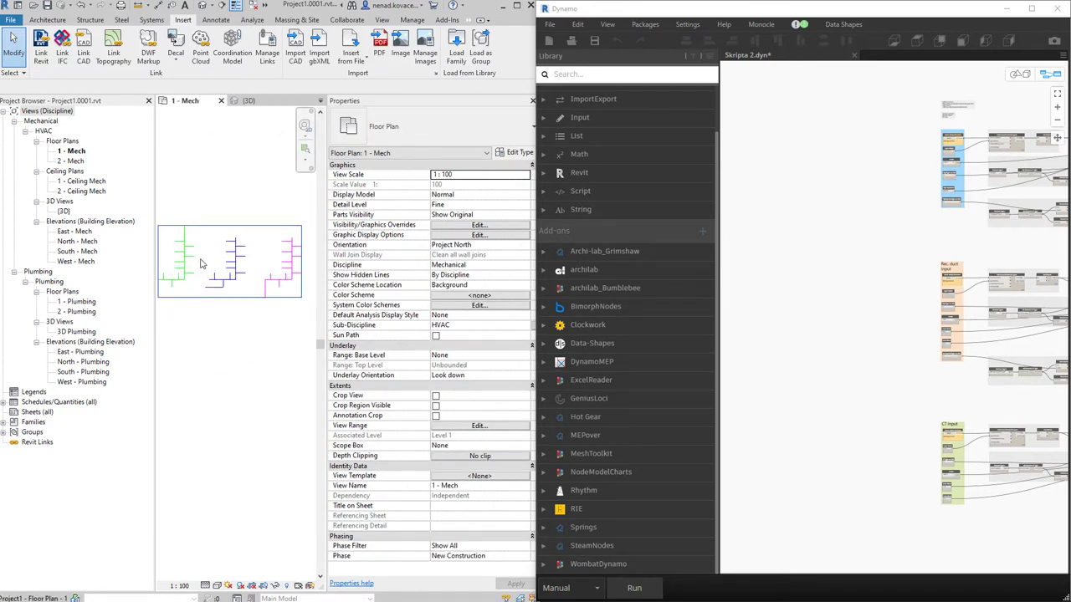
{"action": "middle_click_drag", "start_coordinate": [234, 201], "coordinate": [241, 209]}
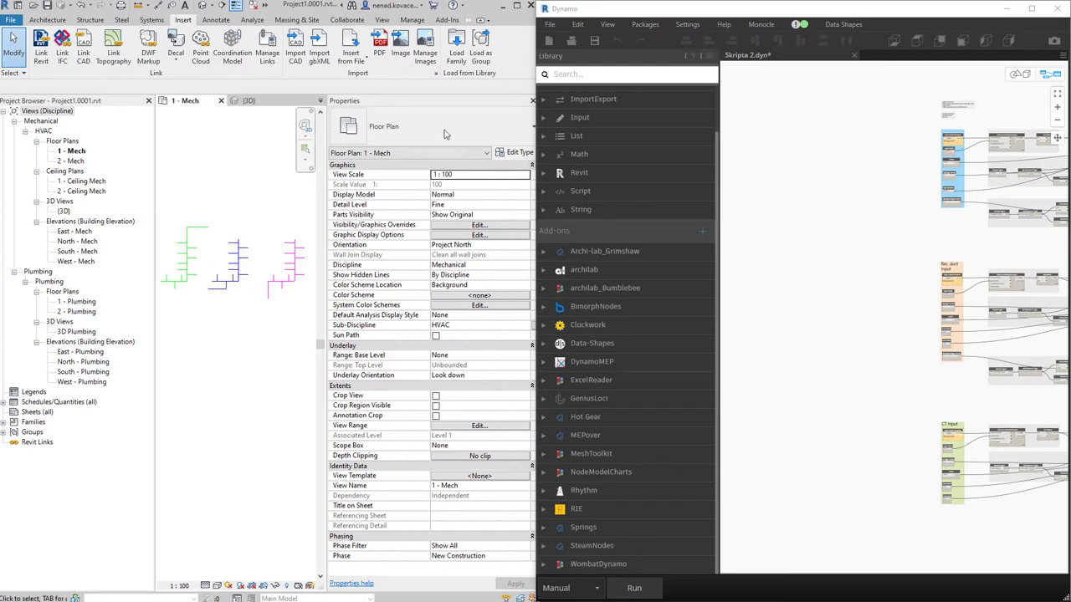
{"action": "left_click", "coordinate": [531, 102]}
{"action": "scroll", "coordinate": [340, 276], "scroll_direction": "up", "scroll_amount": 4}
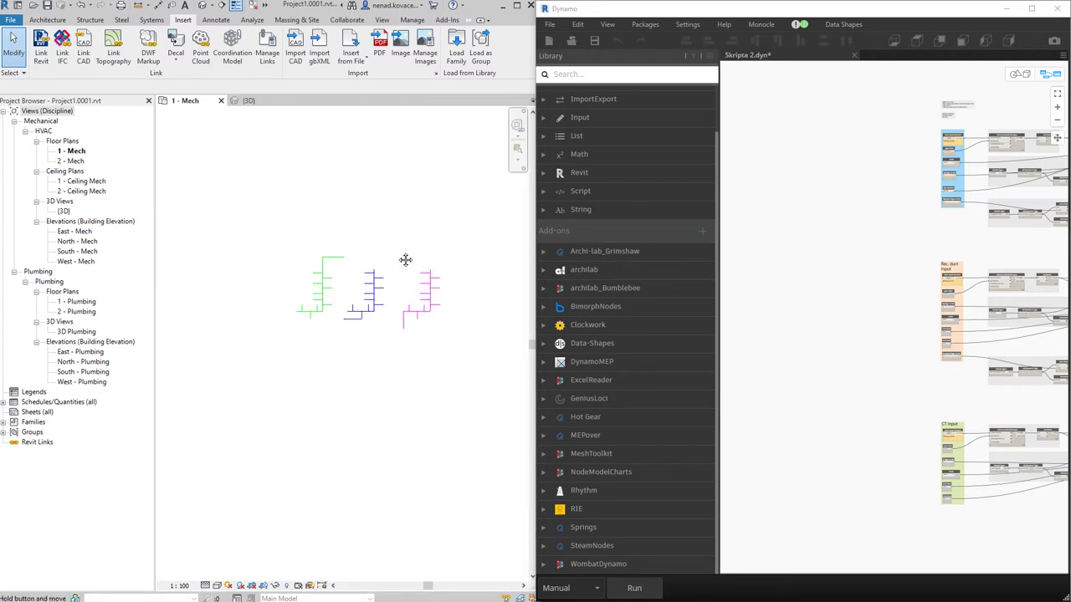
{"action": "middle_click_drag", "start_coordinate": [340, 275], "coordinate": [375, 229]}
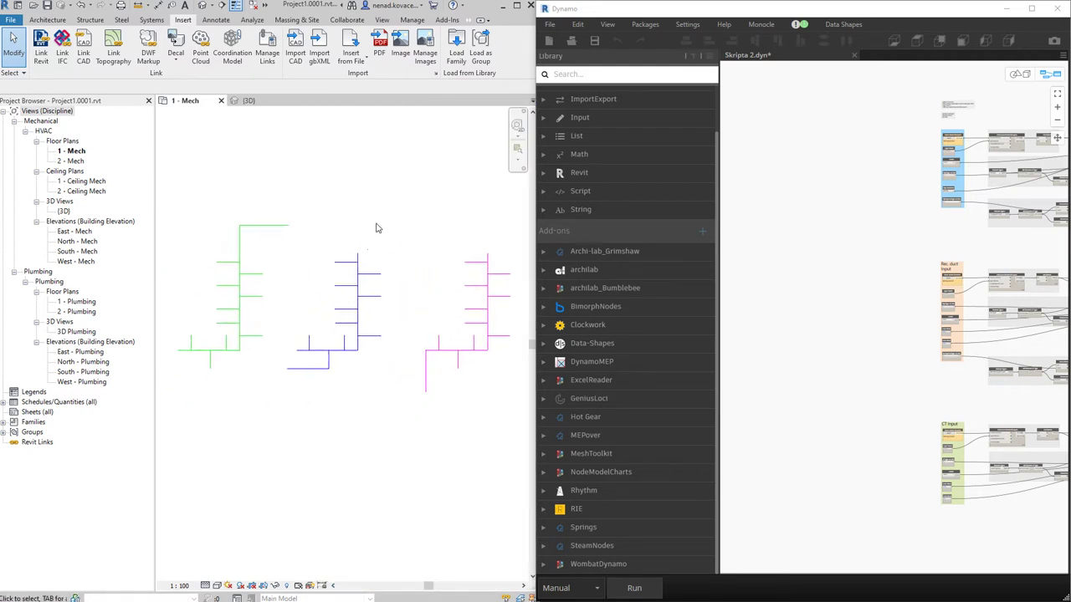
{"action": "scroll", "coordinate": [836, 193], "scroll_direction": "down", "scroll_amount": 5}
{"action": "scroll", "coordinate": [848, 301], "scroll_direction": "up", "scroll_amount": 5}
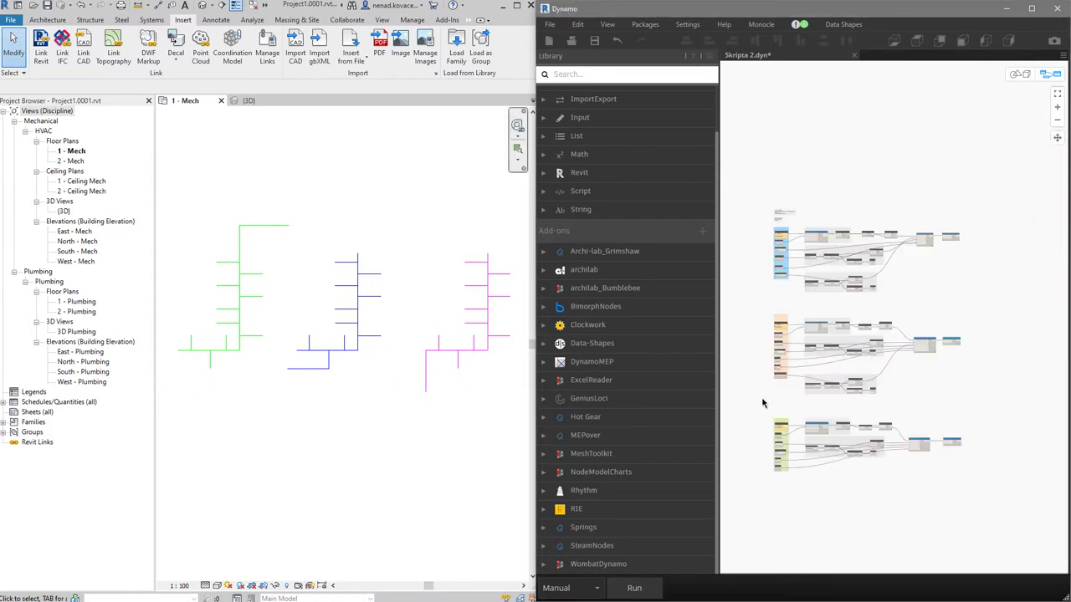
{"action": "scroll", "coordinate": [787, 219], "scroll_direction": "up", "scroll_amount": 8}
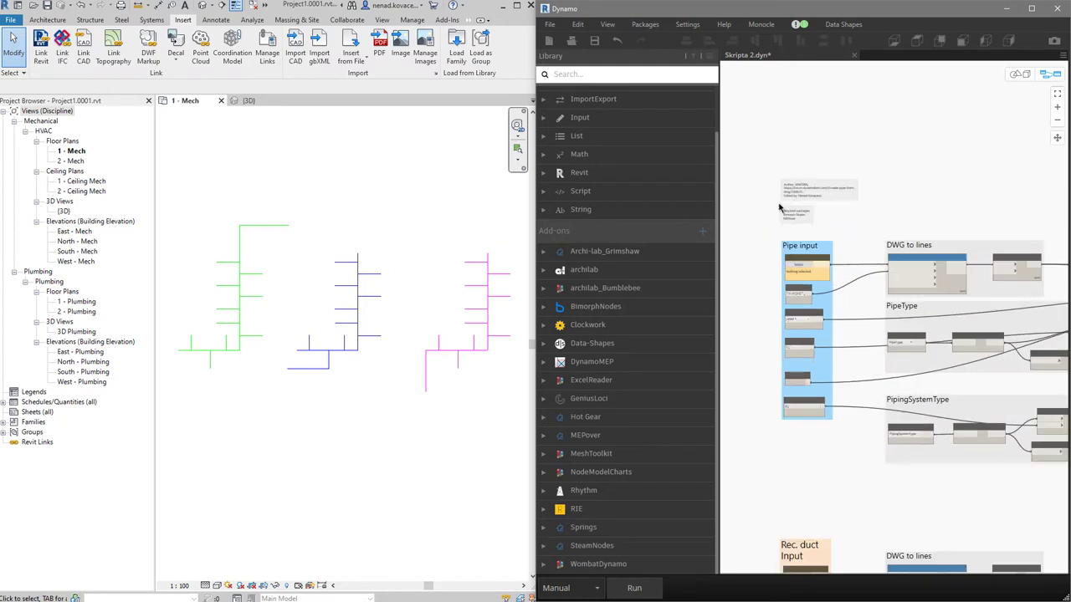
{"action": "scroll", "coordinate": [801, 150], "scroll_direction": "up", "scroll_amount": 3}
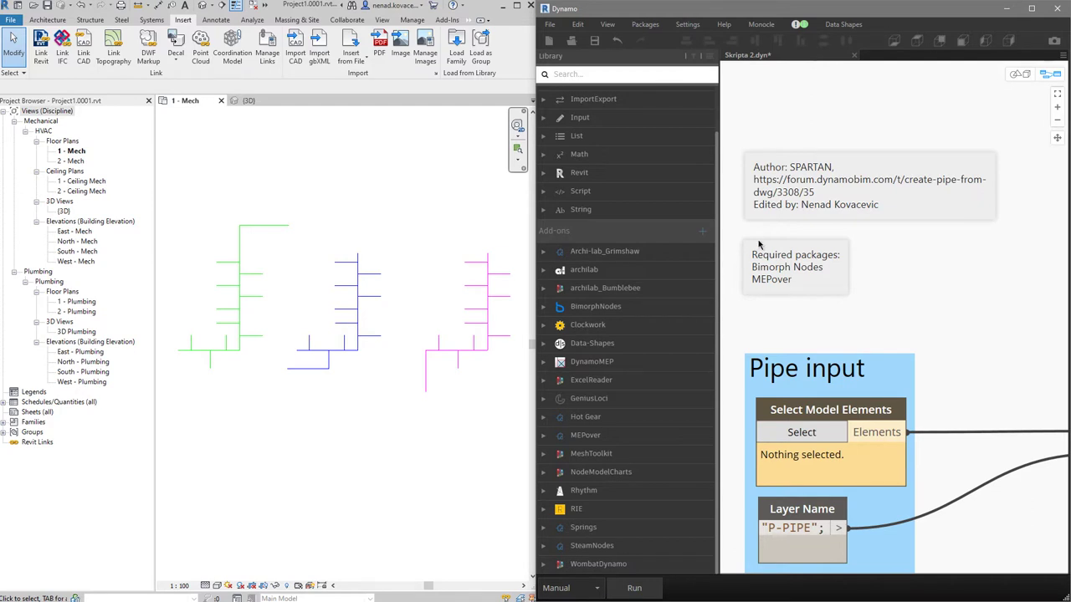
{"action": "scroll", "coordinate": [759, 244], "scroll_direction": "down", "scroll_amount": 5}
{"action": "scroll", "coordinate": [762, 228], "scroll_direction": "down", "scroll_amount": 4}
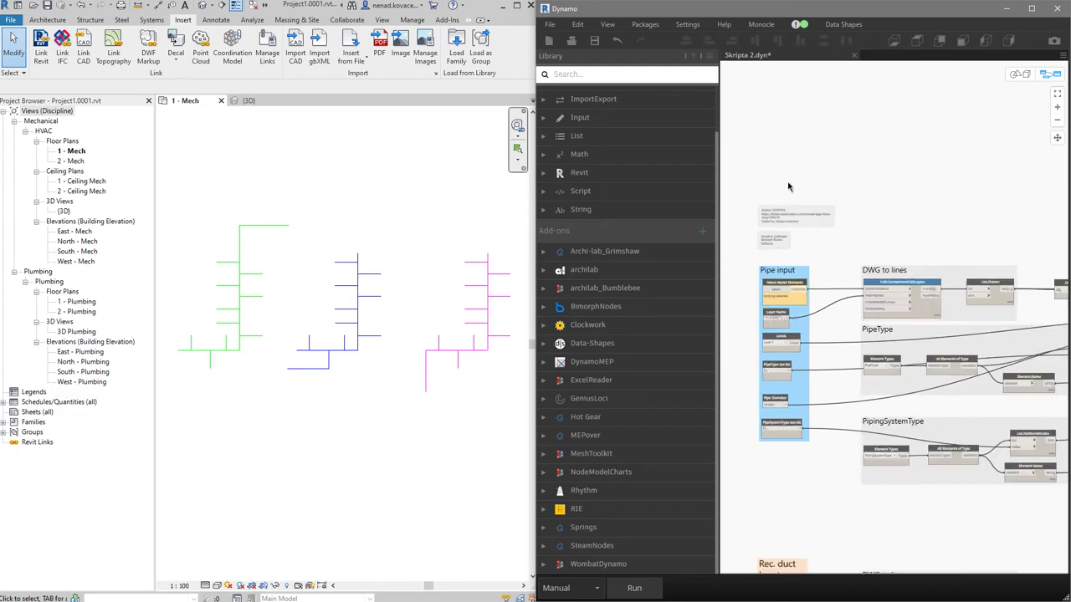
{"action": "scroll", "coordinate": [862, 240], "scroll_direction": "down", "scroll_amount": 3}
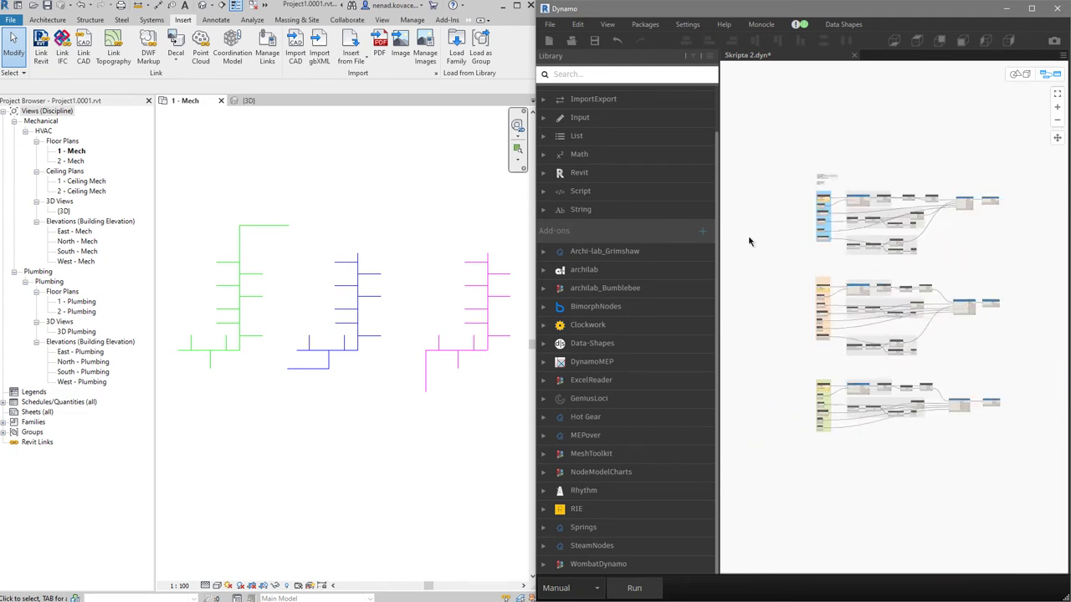
{"action": "scroll", "coordinate": [904, 195], "scroll_direction": "up", "scroll_amount": 2}
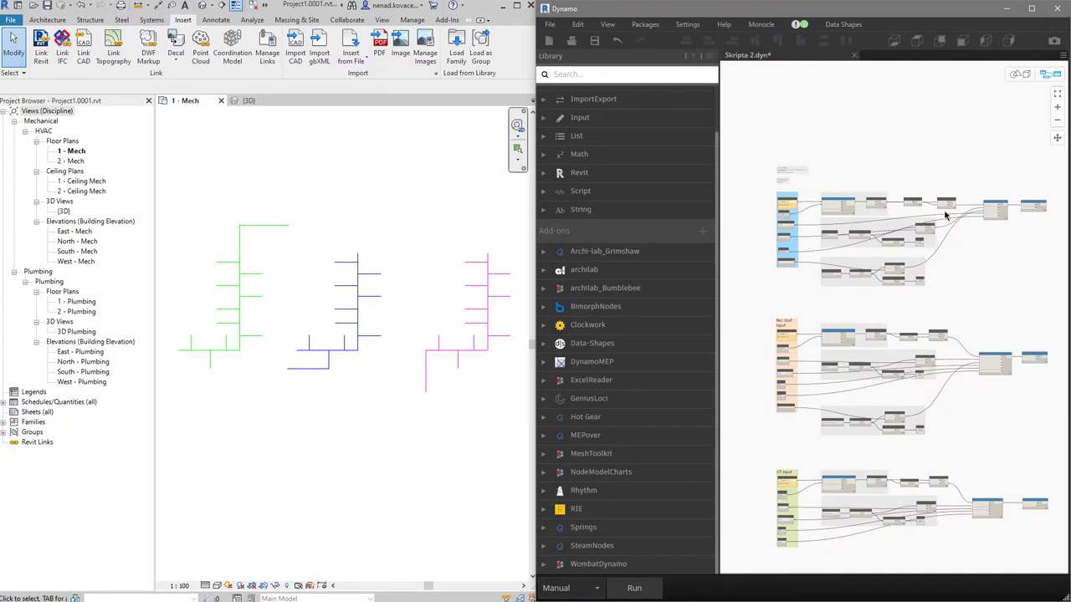
{"action": "scroll", "coordinate": [774, 178], "scroll_direction": "up", "scroll_amount": 4}
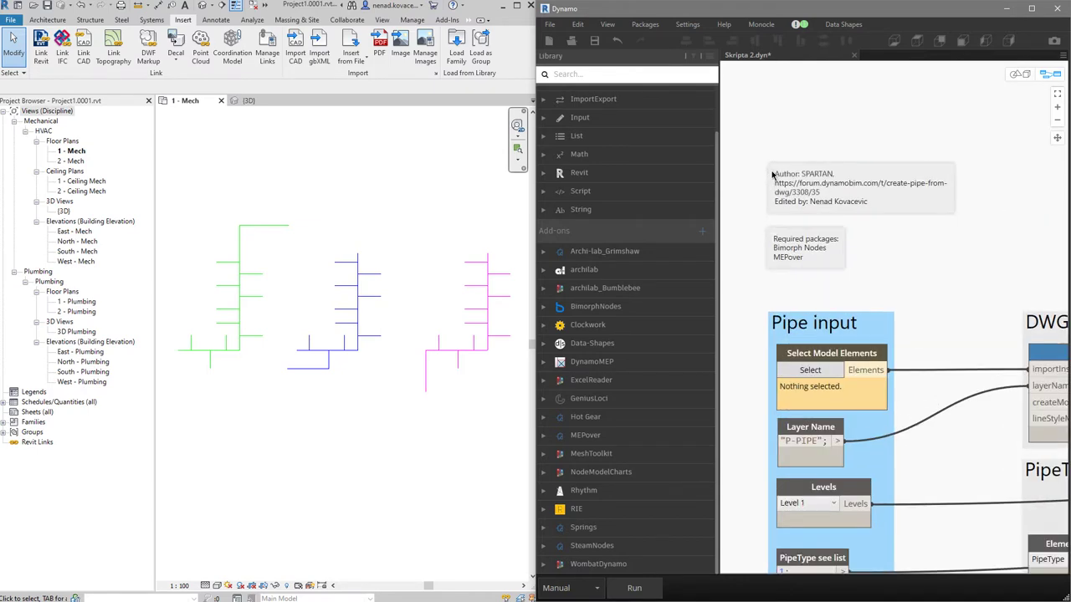
{"action": "scroll", "coordinate": [773, 175], "scroll_direction": "up", "scroll_amount": 3}
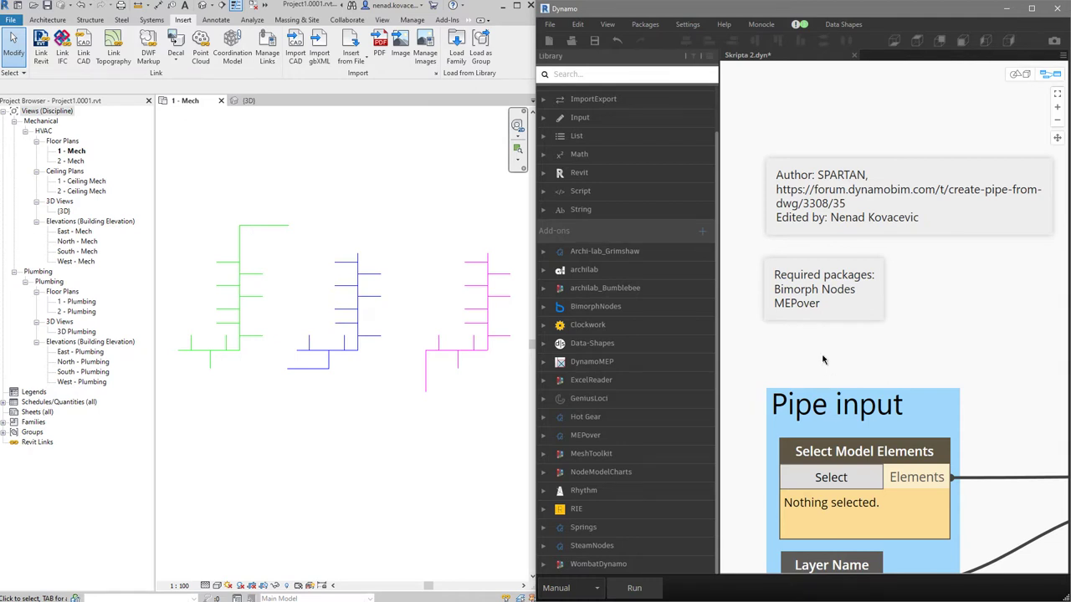
{"action": "scroll", "coordinate": [783, 251], "scroll_direction": "down", "scroll_amount": 2}
{"action": "scroll", "coordinate": [761, 179], "scroll_direction": "down", "scroll_amount": 2}
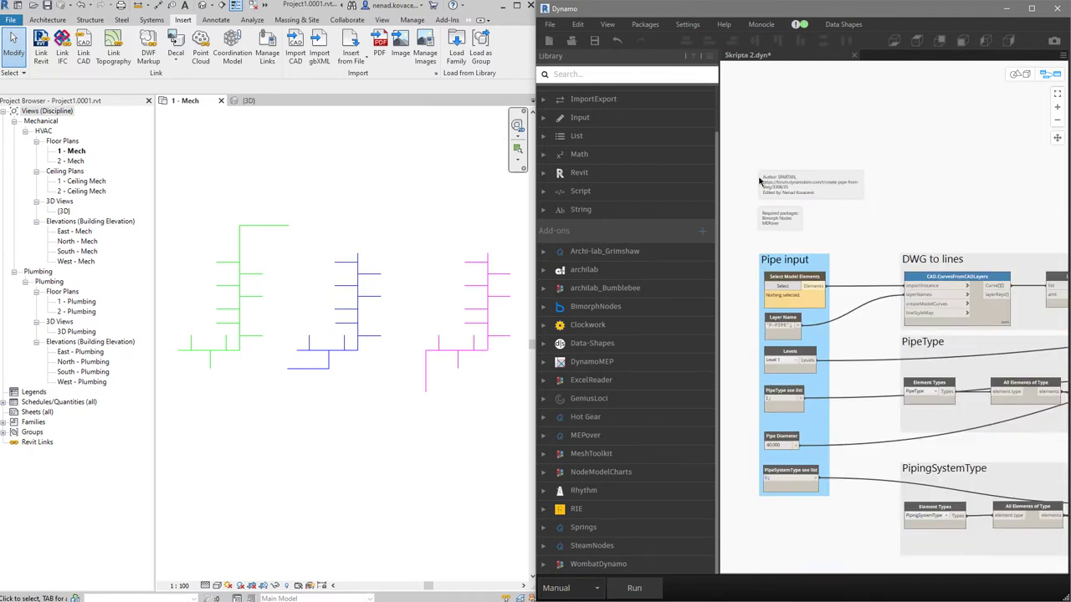
{"action": "scroll", "coordinate": [779, 240], "scroll_direction": "down", "scroll_amount": 2}
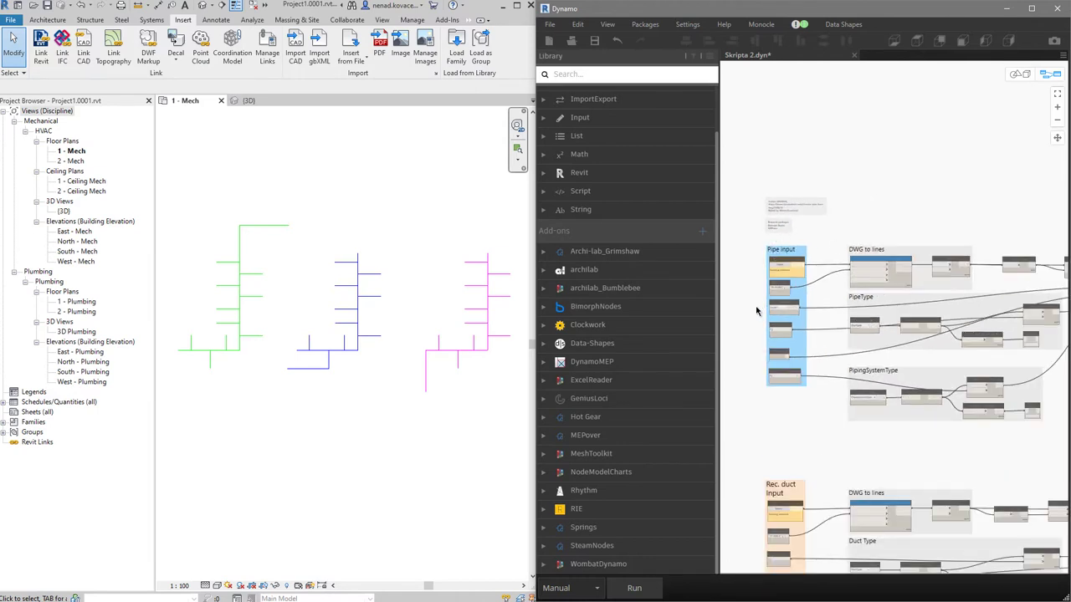
{"action": "scroll", "coordinate": [756, 311], "scroll_direction": "up", "scroll_amount": 4}
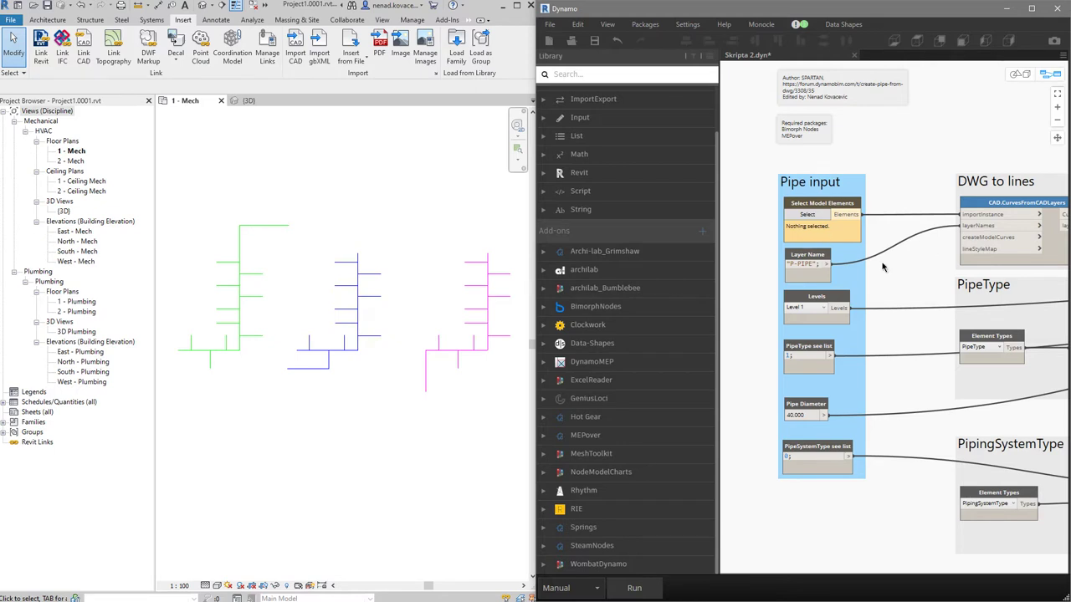
- Assign the imported CAD drawing to the Pipe input's Select node
{"action": "left_click", "coordinate": [808, 215]}
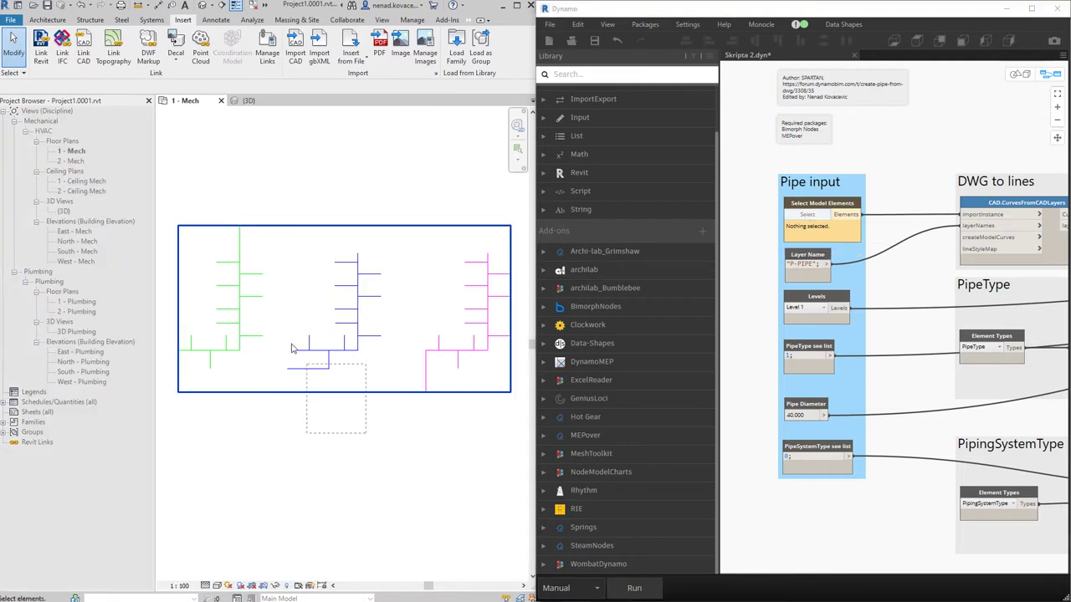
{"action": "left_click", "coordinate": [255, 311]}
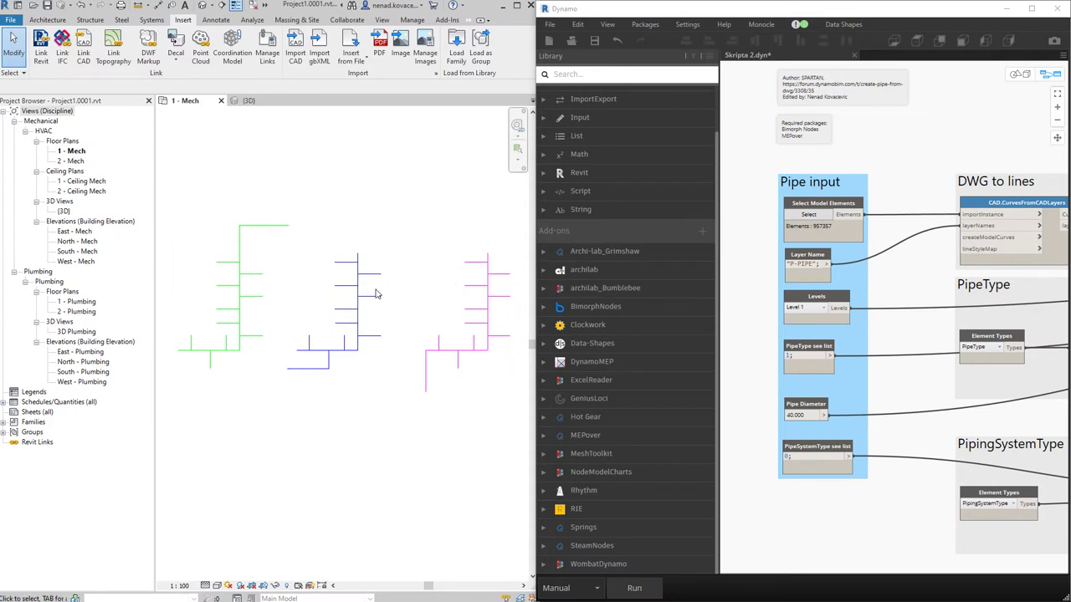
{"action": "left_click", "coordinate": [822, 214]}
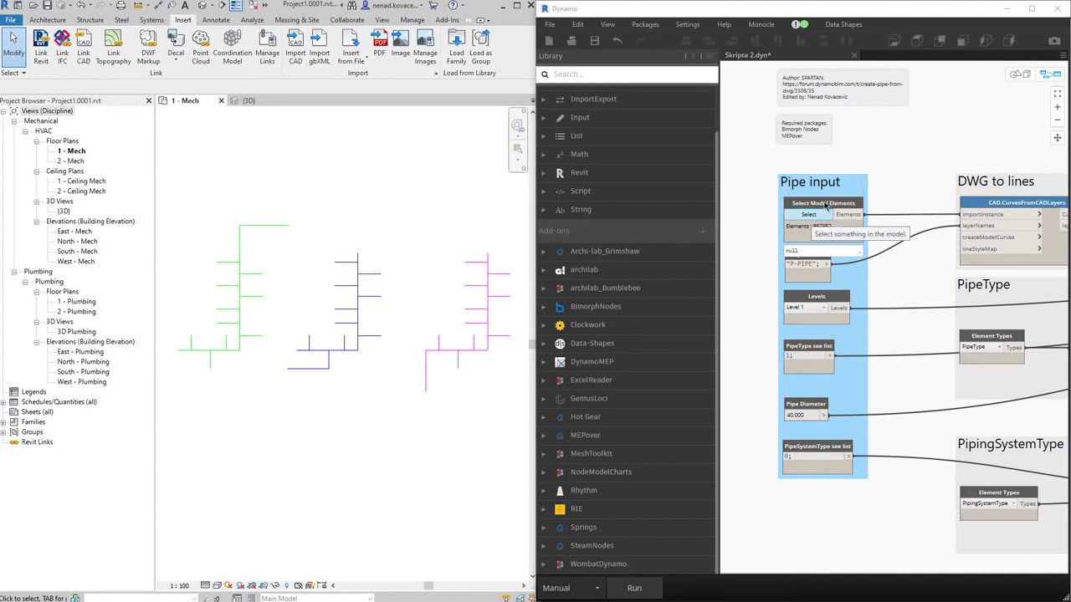
{"action": "scroll", "coordinate": [809, 181], "scroll_direction": "down", "scroll_amount": 5}
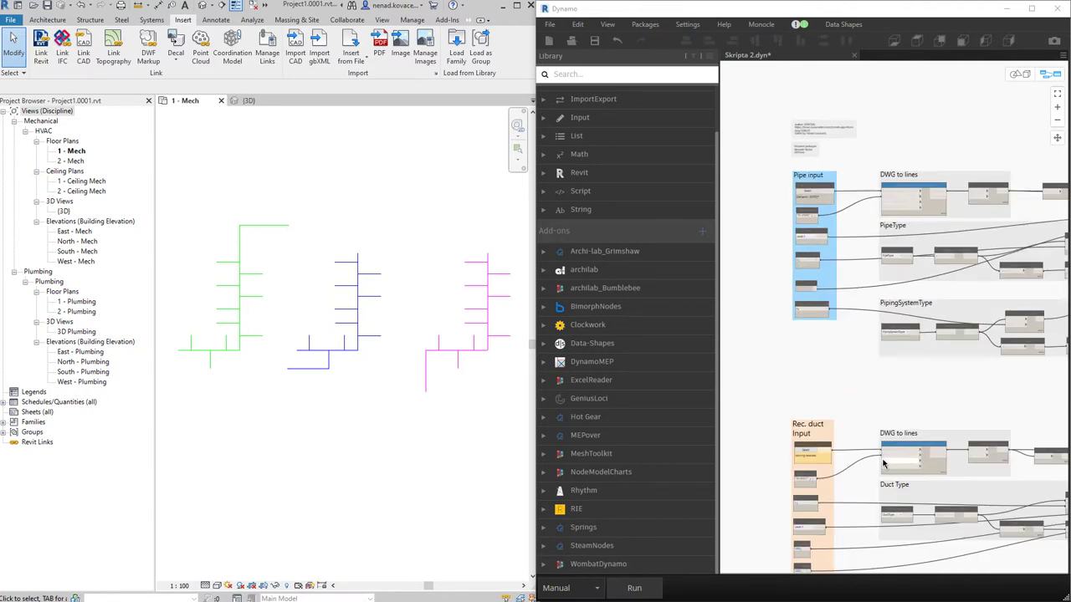
{"action": "scroll", "coordinate": [839, 481], "scroll_direction": "up", "scroll_amount": 3}
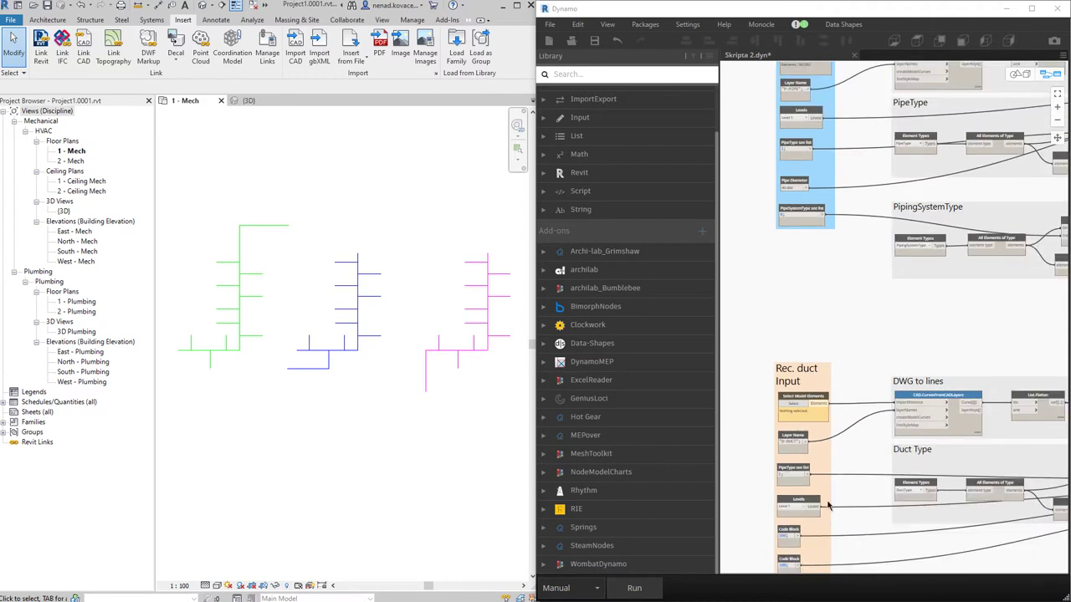
{"action": "scroll", "coordinate": [822, 368], "scroll_direction": "down", "scroll_amount": 4}
{"action": "scroll", "coordinate": [812, 350], "scroll_direction": "up", "scroll_amount": 5}
- Assign the imported DWG to the Rec. duct and CT inputs and run the script
{"action": "left_click", "coordinate": [813, 252]}
{"action": "left_click_drag", "start_coordinate": [418, 436], "coordinate": [332, 322]}
{"action": "middle_click_drag", "start_coordinate": [895, 535], "coordinate": [851, 257]}
{"action": "left_click", "coordinate": [792, 285]}
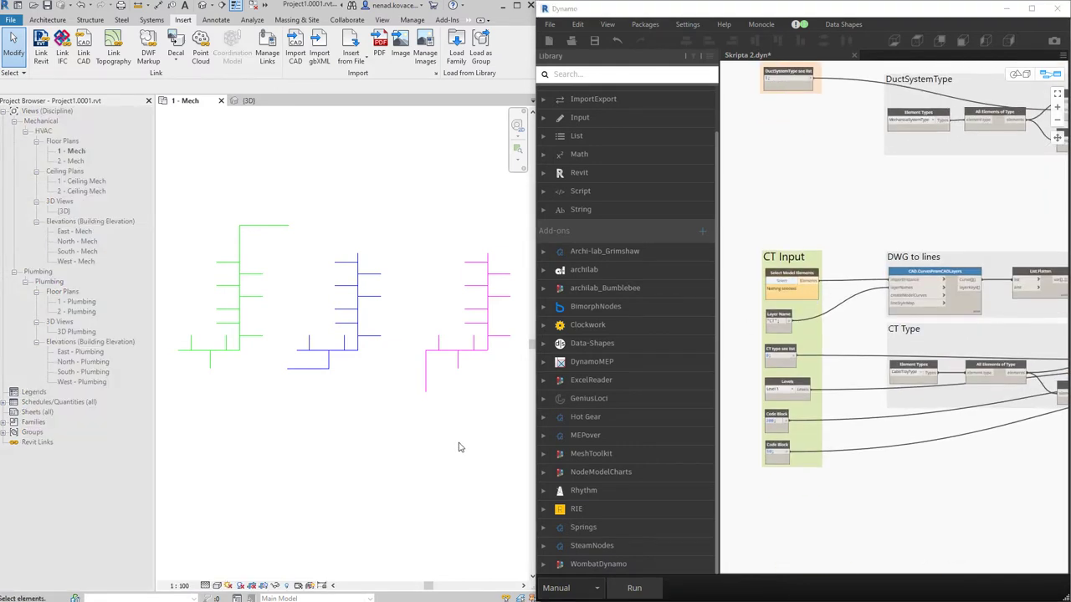
{"action": "left_click", "coordinate": [660, 597]}
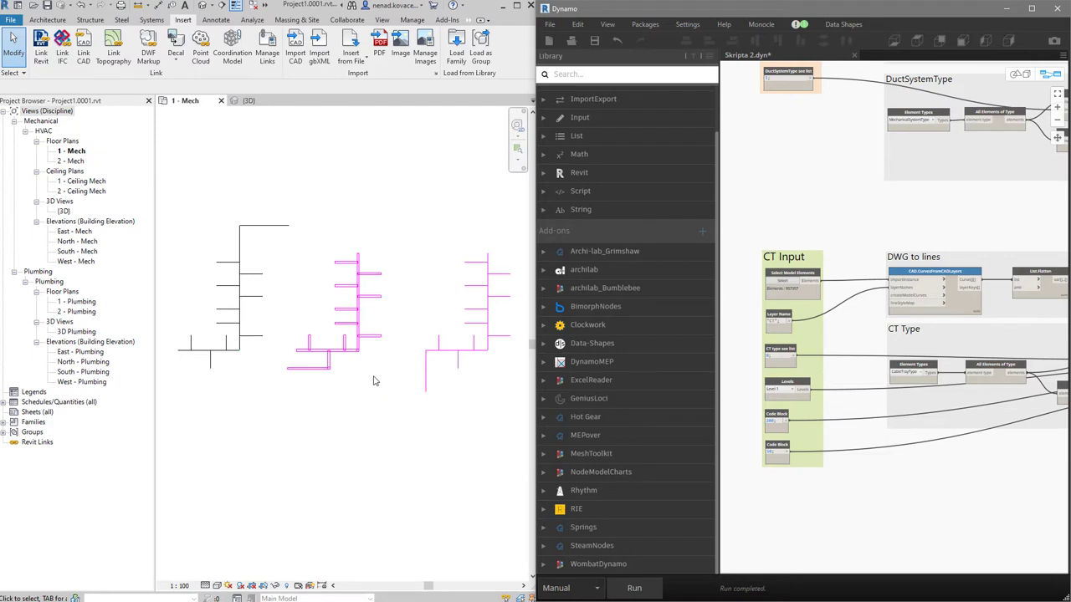
- Turn on Cable Trays in the Mech plan's visibility settings and open the 3D view
{"action": "right_click", "coordinate": [395, 360]}
{"action": "left_click", "coordinate": [306, 222]}
{"action": "scroll", "coordinate": [423, 305], "scroll_direction": "up", "scroll_amount": 2}
{"action": "scroll", "coordinate": [426, 305], "scroll_direction": "down", "scroll_amount": 2}
{"action": "key", "text": "v"}
{"action": "key", "text": "g"}
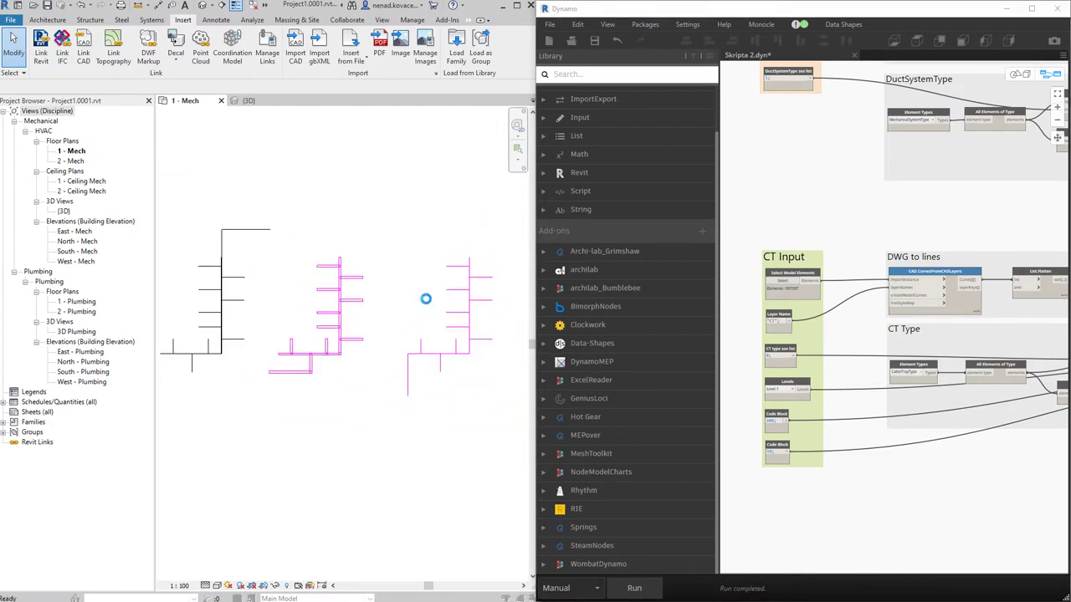
{"action": "left_click", "coordinate": [299, 328]}
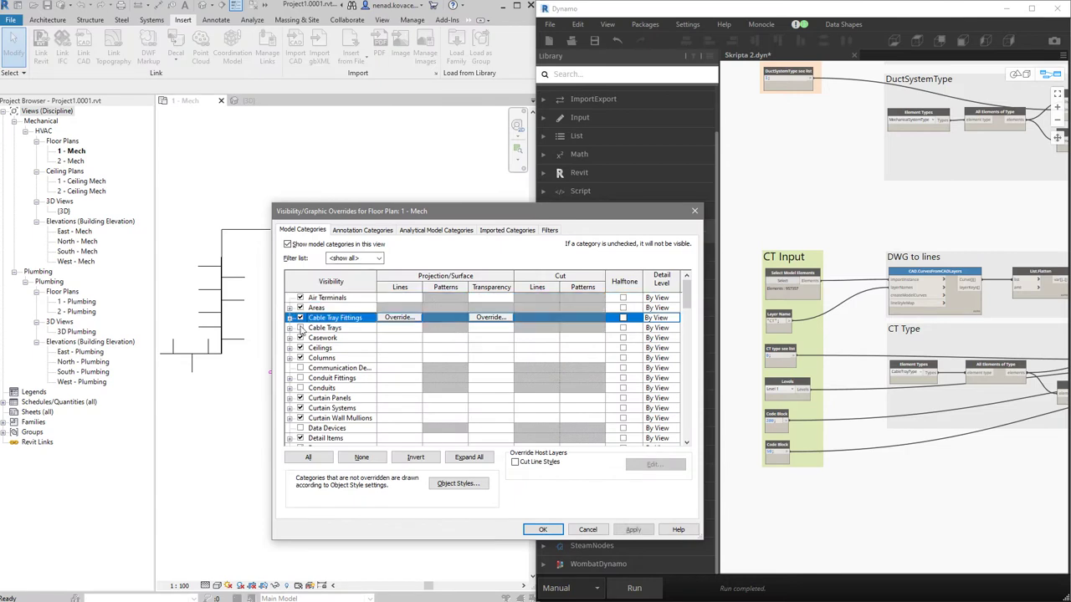
{"action": "left_click", "coordinate": [542, 529]}
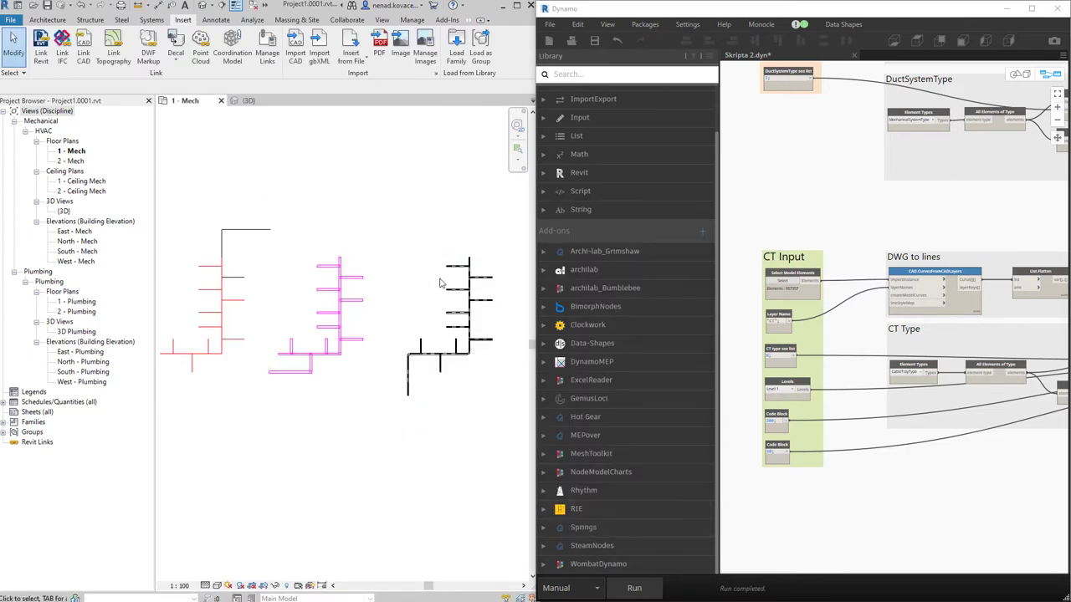
{"action": "scroll", "coordinate": [441, 279], "scroll_direction": "up", "scroll_amount": 3}
{"action": "left_click", "coordinate": [248, 101]}
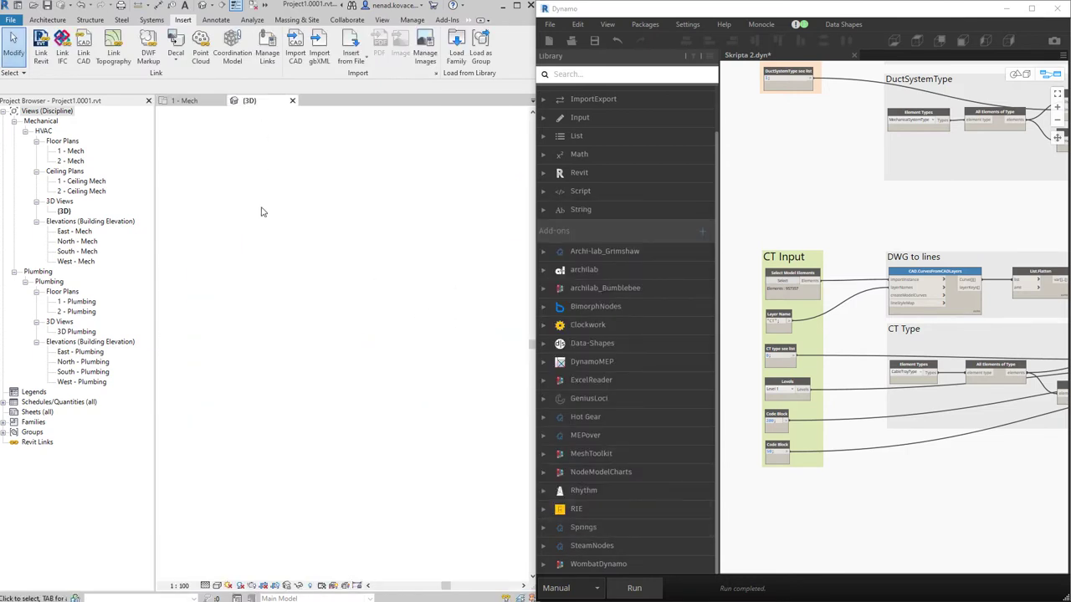
{"action": "middle_click_drag", "start_coordinate": [325, 297], "coordinate": [484, 502], "text": "shift"}
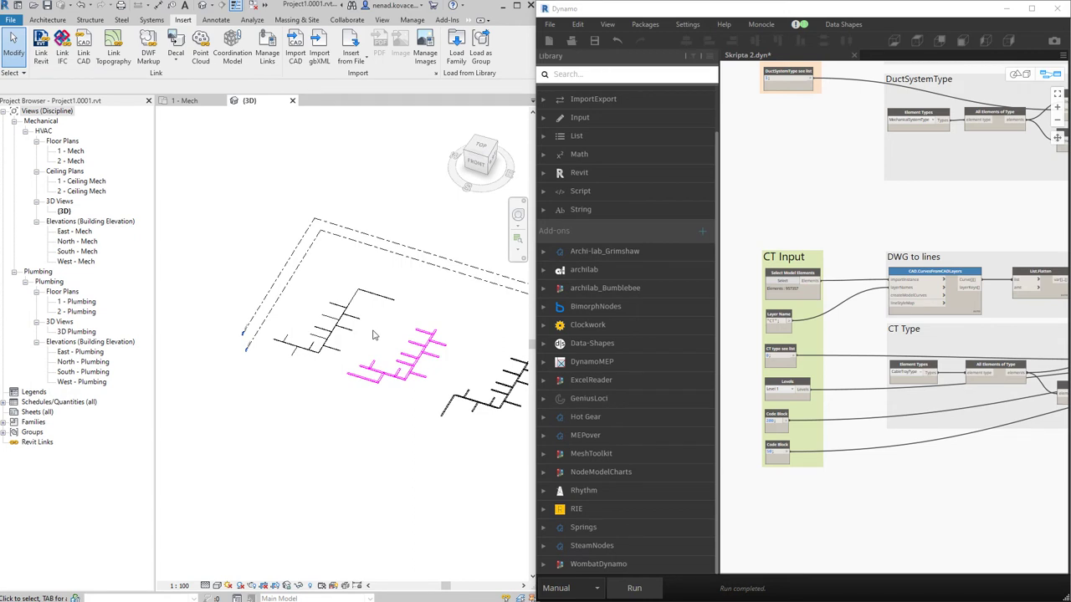
{"action": "scroll", "coordinate": [376, 331], "scroll_direction": "up", "scroll_amount": 10}
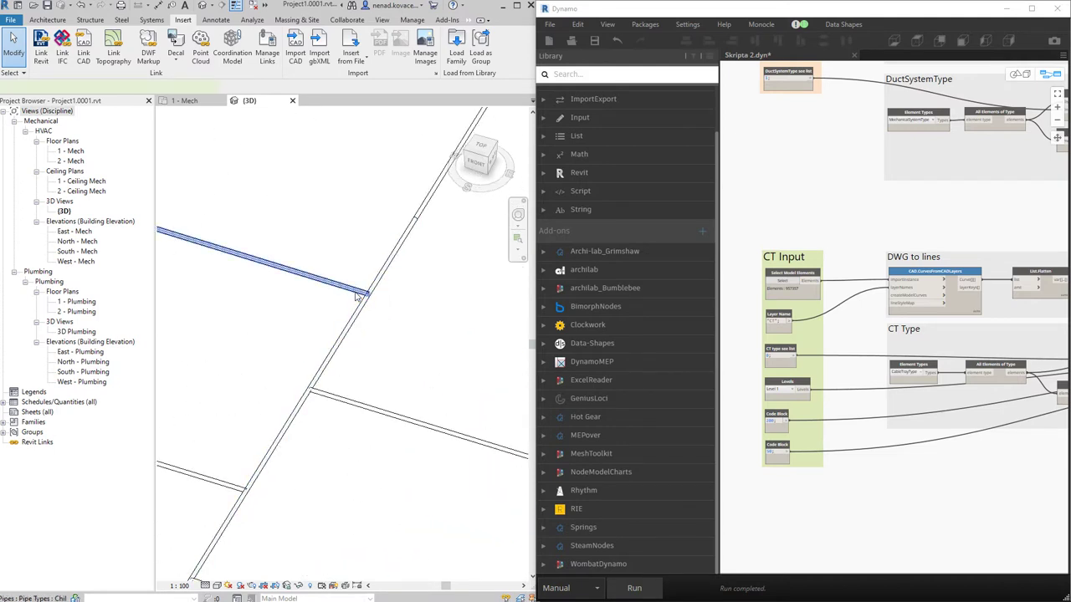
{"action": "left_click", "coordinate": [358, 294]}
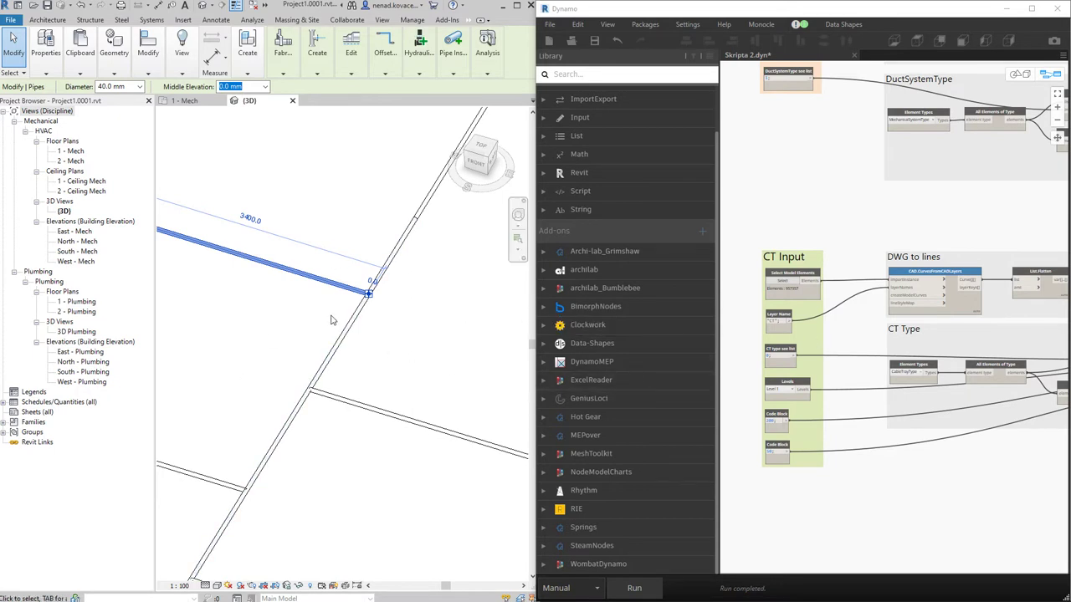
{"action": "key", "text": "Escape"}
{"action": "key", "text": "Escape"}
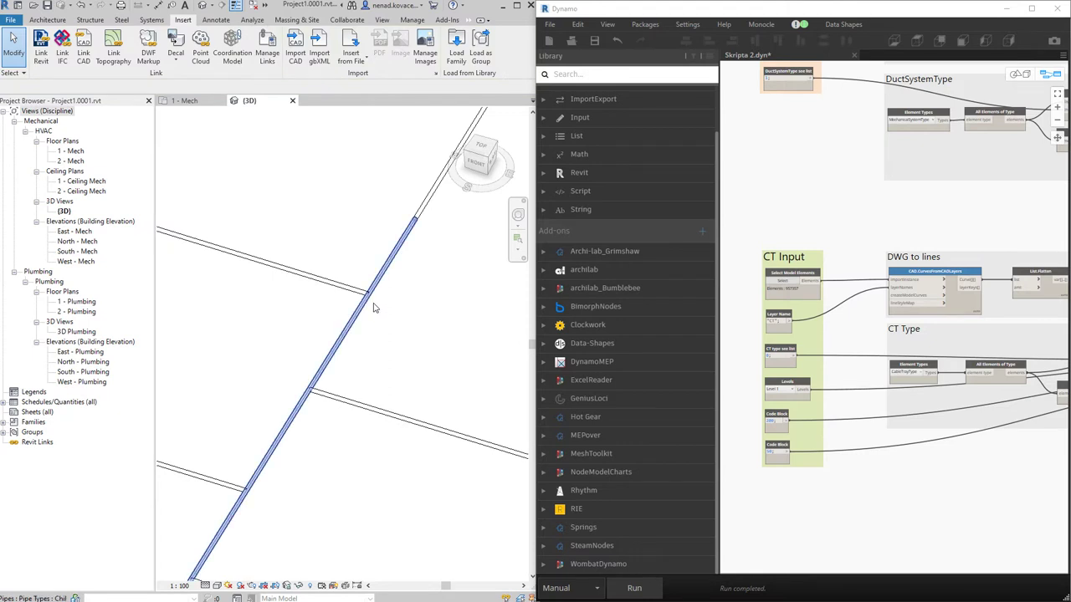
{"action": "scroll", "coordinate": [374, 308], "scroll_direction": "down", "scroll_amount": 5}
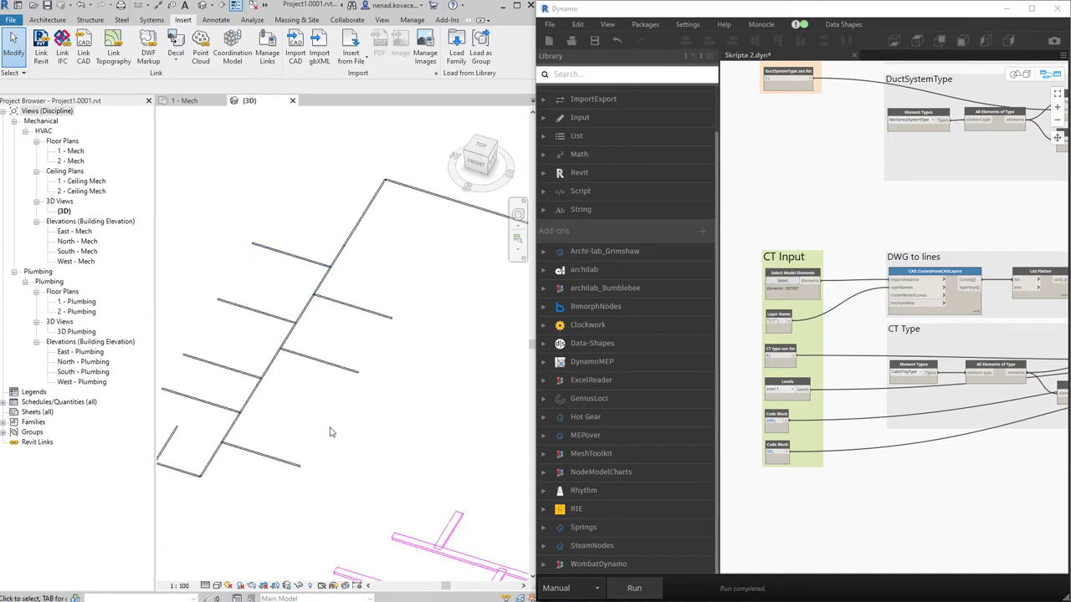
- Orbit the 3D model, confirm a pipe's 40 mm diameter, and return to 1 - Mech
{"action": "middle_click_drag", "start_coordinate": [347, 495], "coordinate": [369, 395], "text": "shift"}
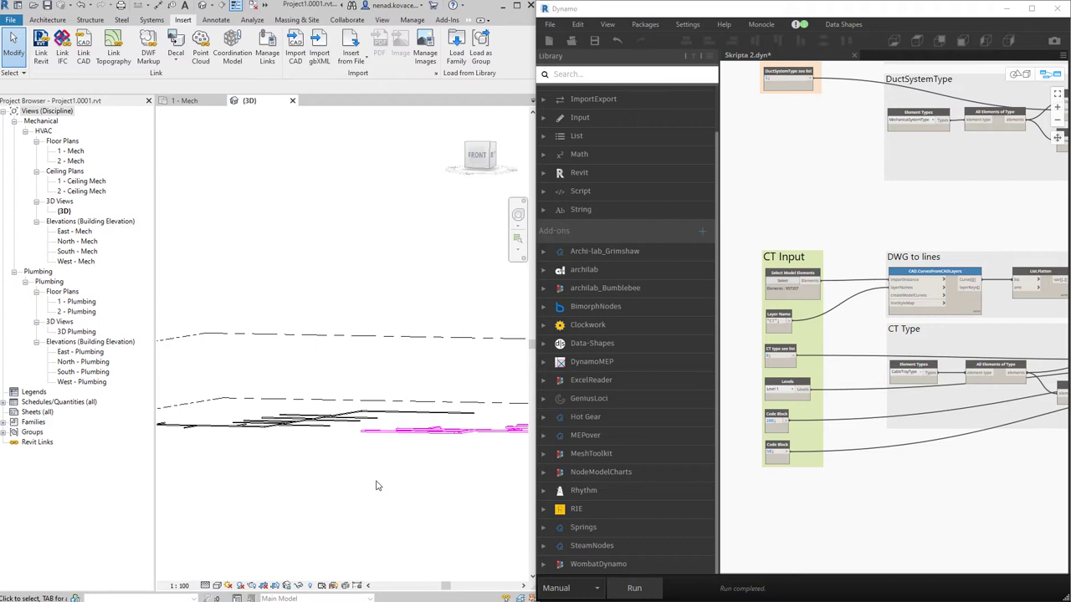
{"action": "middle_click_drag", "start_coordinate": [349, 430], "coordinate": [334, 478], "text": "shift"}
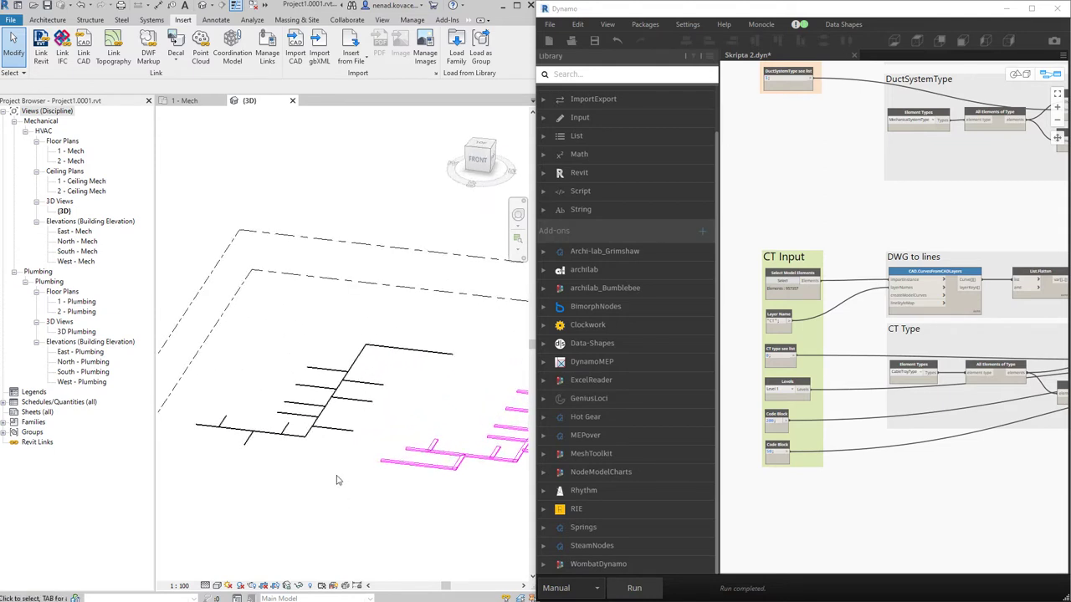
{"action": "left_click", "coordinate": [312, 434]}
{"action": "middle_click_drag", "start_coordinate": [287, 502], "coordinate": [327, 502], "text": "shift"}
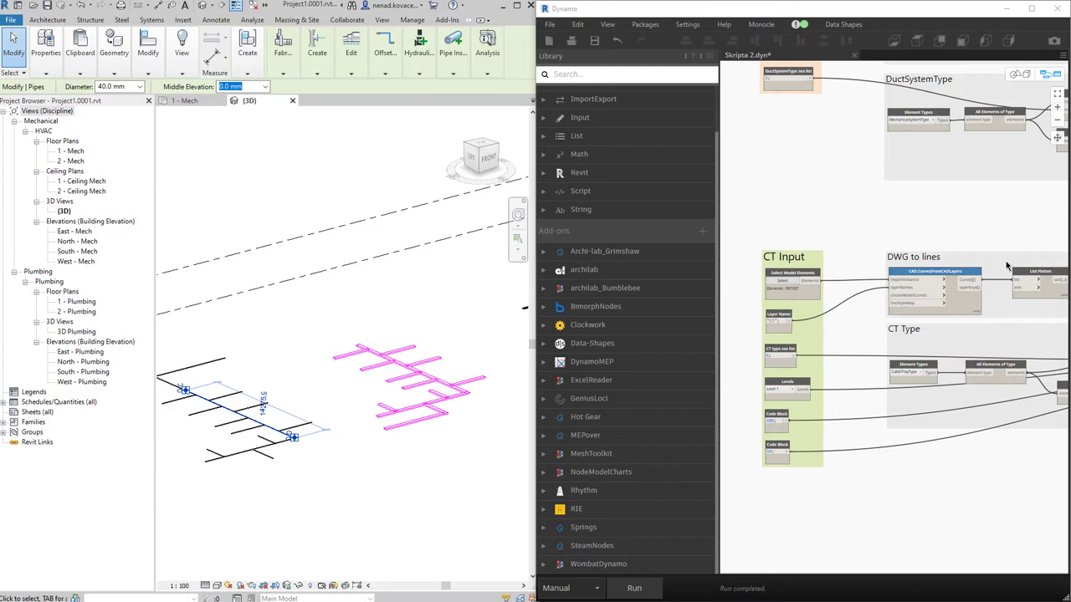
{"action": "key", "text": "Escape"}
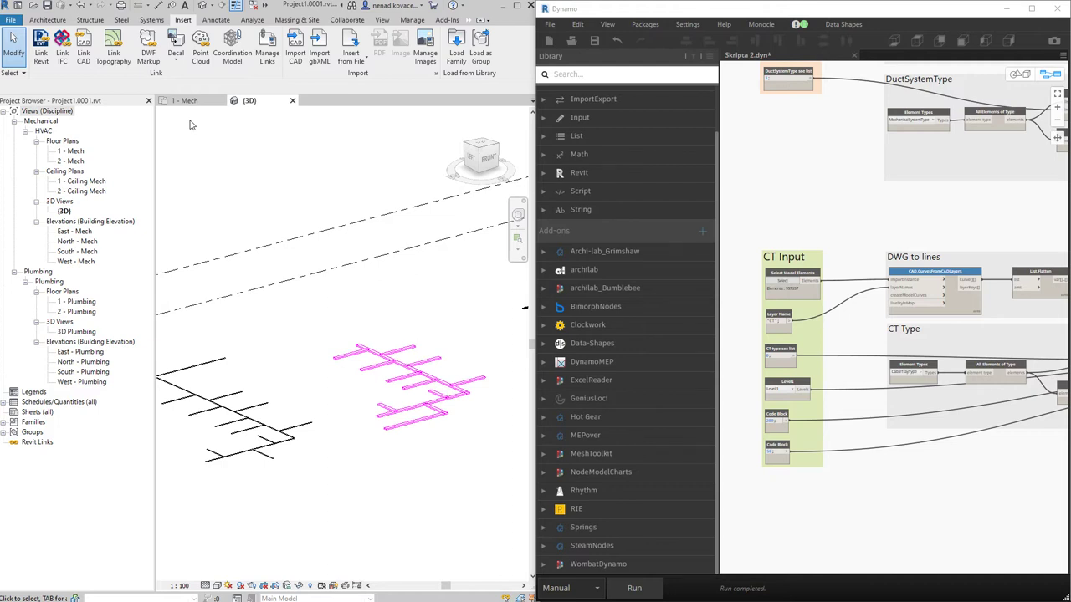
{"action": "scroll", "coordinate": [238, 306], "scroll_direction": "down", "scroll_amount": 3}
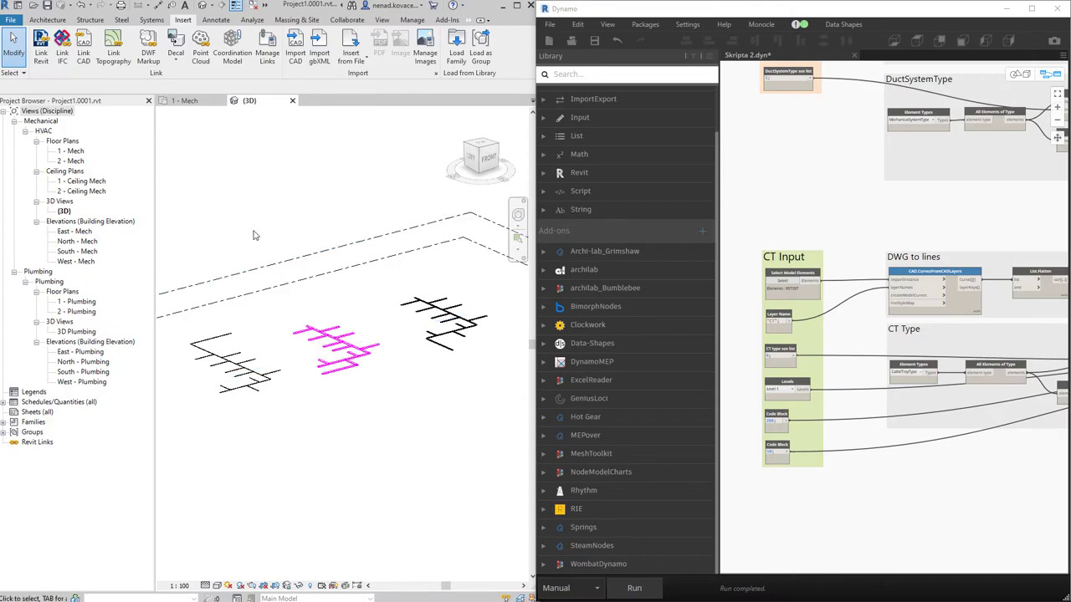
{"action": "left_click", "coordinate": [209, 105]}
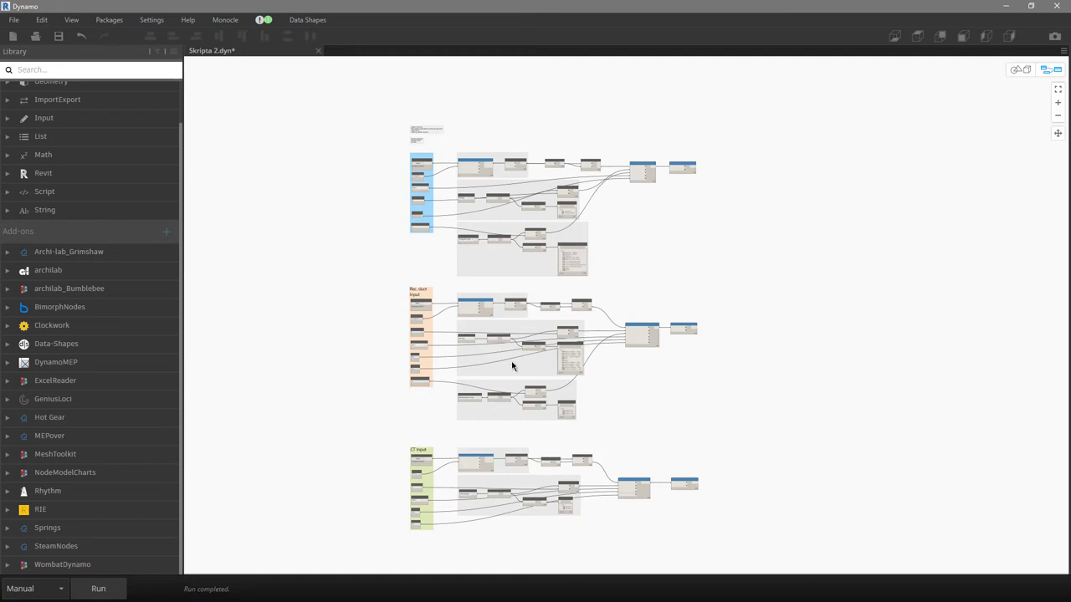
- Expand the CAD.CurvesFromCADLayers preview to list the Line curves from layer P-PIPE
{"action": "scroll", "coordinate": [477, 122], "scroll_direction": "up", "scroll_amount": 5}
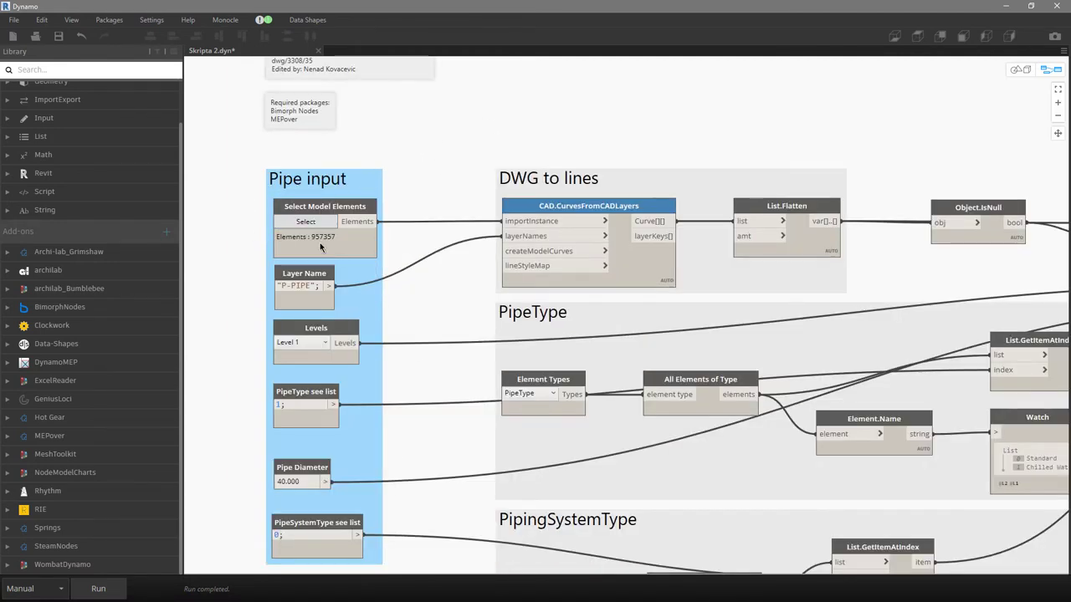
{"action": "mouse_move", "coordinate": [321, 245]}
{"action": "mouse_move", "coordinate": [310, 286]}
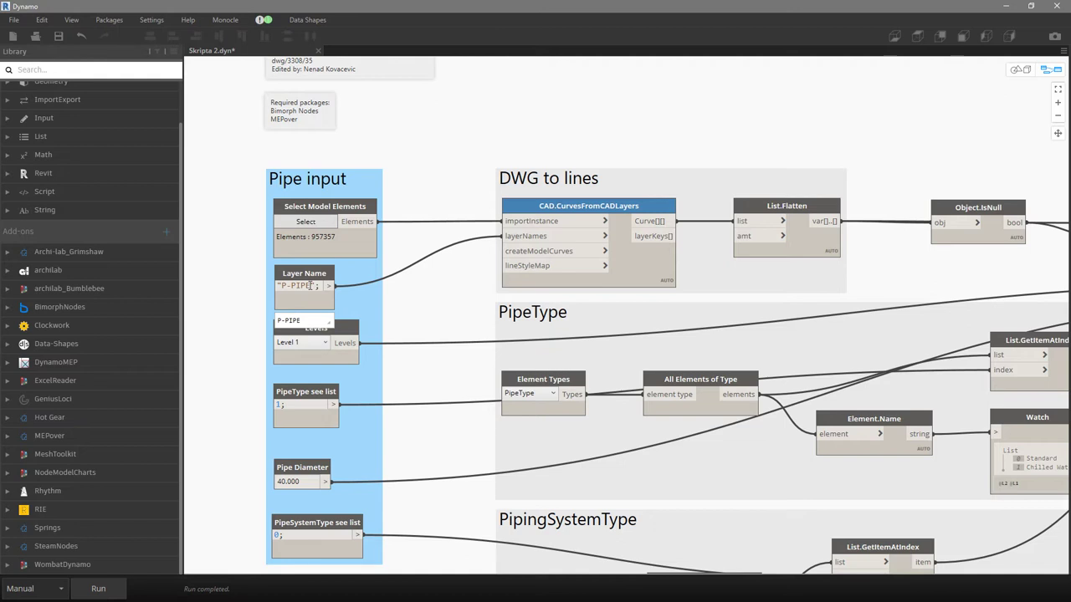
{"action": "mouse_move", "coordinate": [564, 203]}
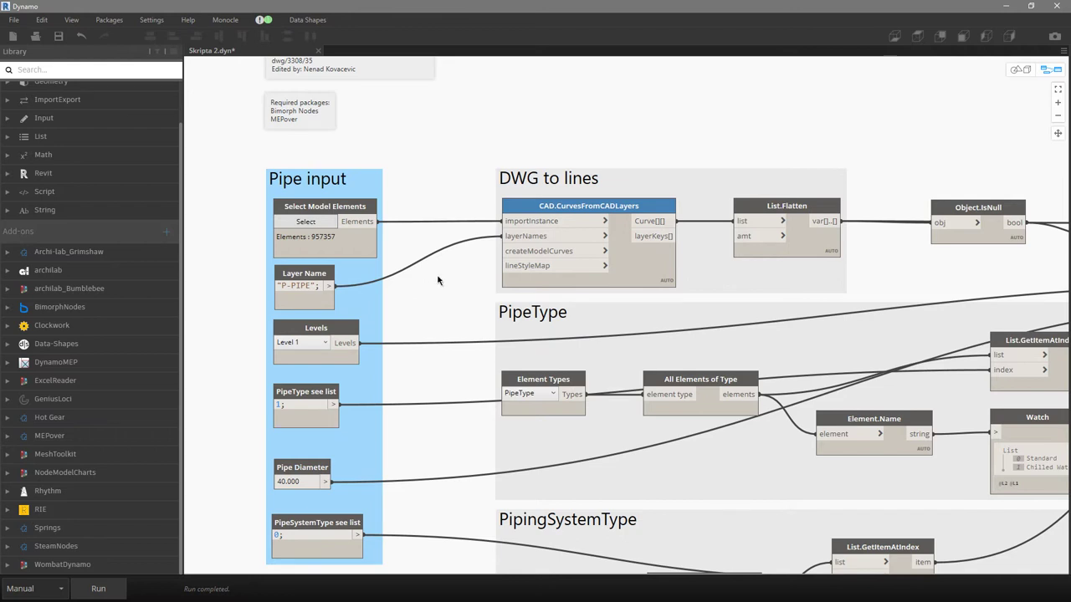
{"action": "left_click", "coordinate": [534, 325]}
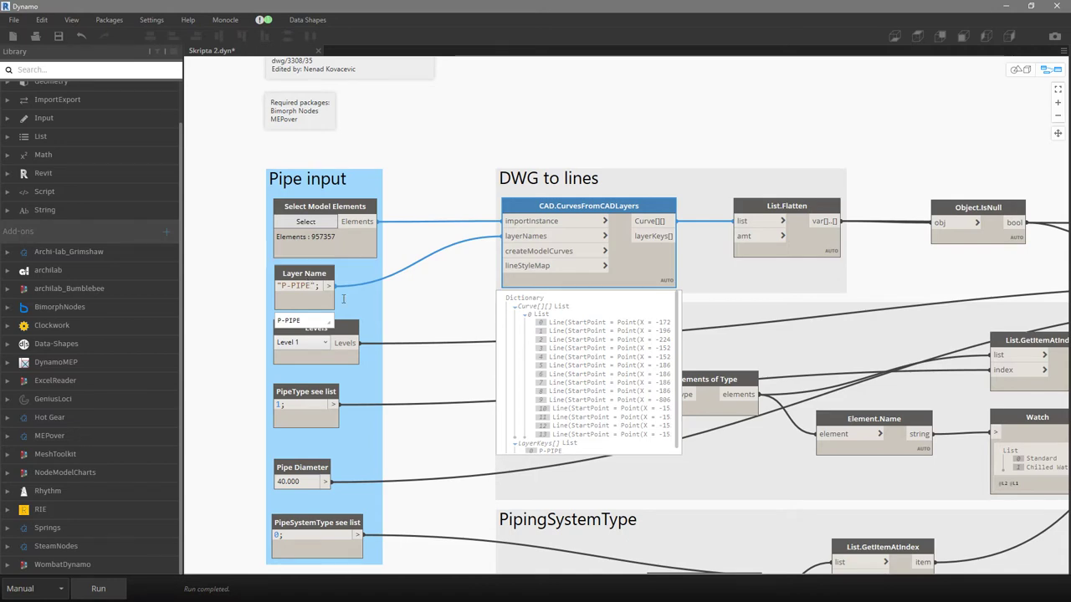
{"action": "scroll", "coordinate": [435, 172], "scroll_direction": "down", "scroll_amount": 3}
{"action": "scroll", "coordinate": [745, 220], "scroll_direction": "up", "scroll_amount": 1}
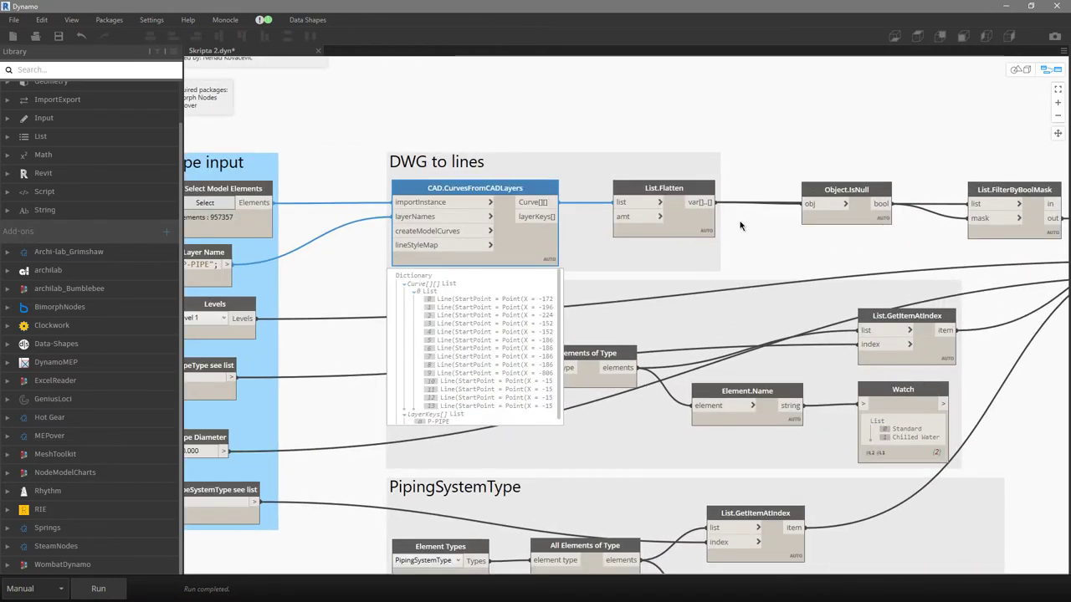
{"action": "scroll", "coordinate": [753, 230], "scroll_direction": "up", "scroll_amount": 2}
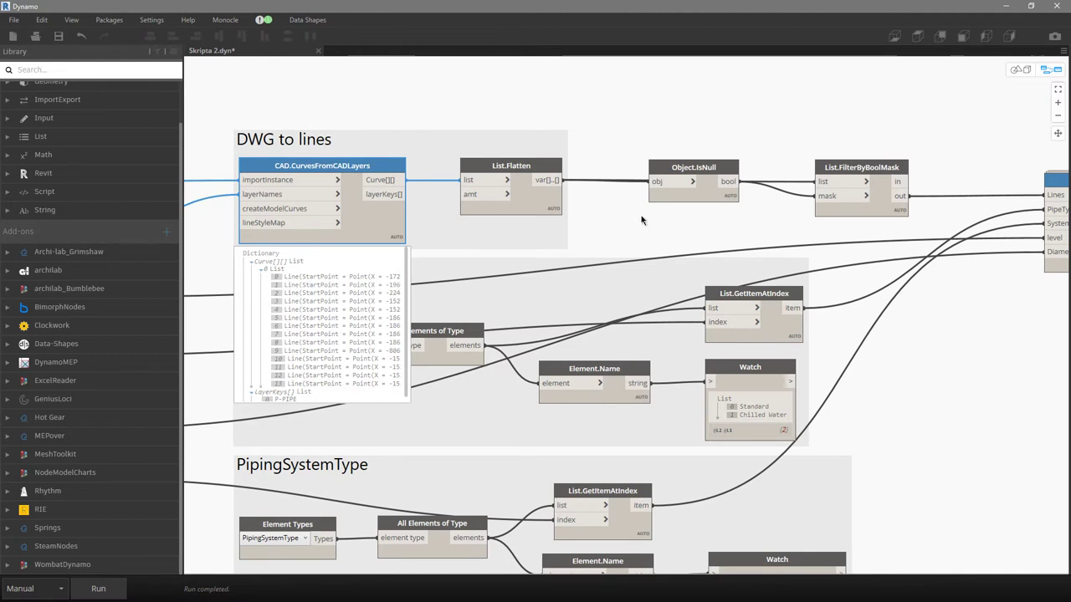
{"action": "scroll", "coordinate": [664, 236], "scroll_direction": "down", "scroll_amount": 1}
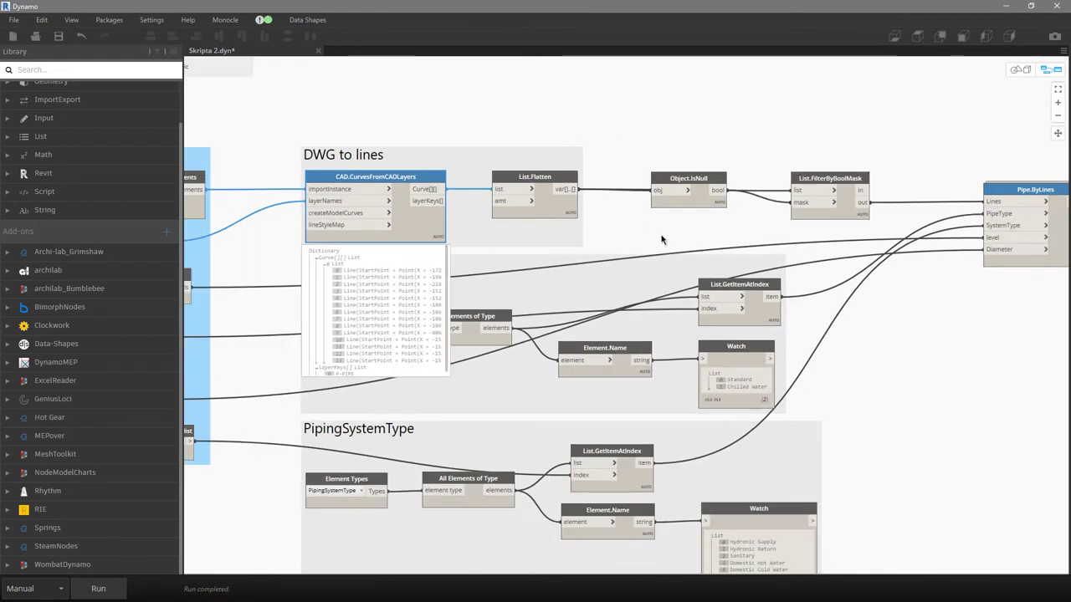
{"action": "left_click", "coordinate": [855, 216]}
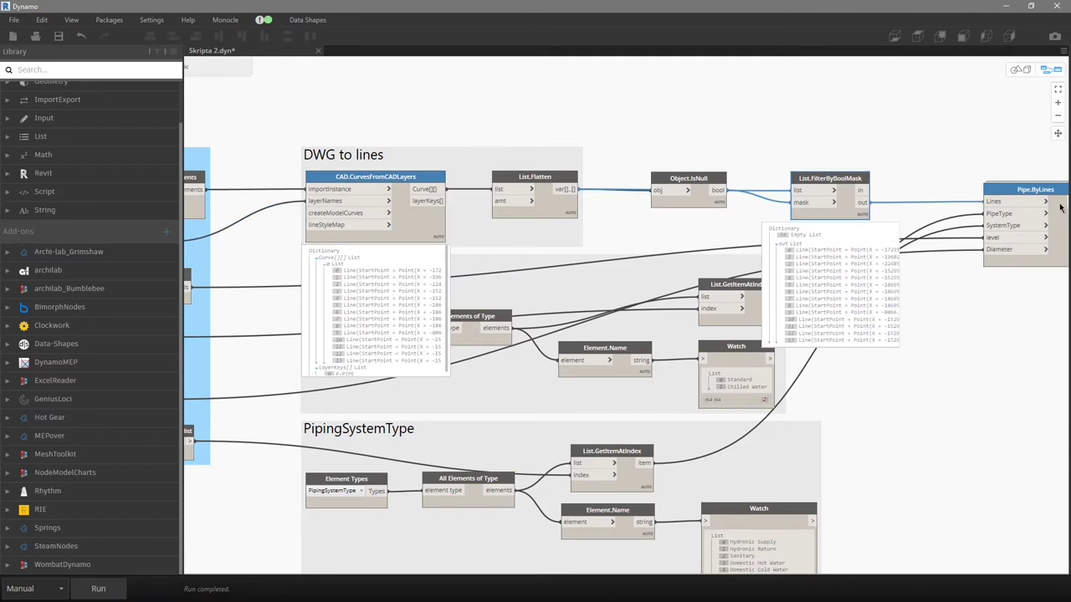
{"action": "middle_click_drag", "start_coordinate": [867, 227], "coordinate": [692, 173]}
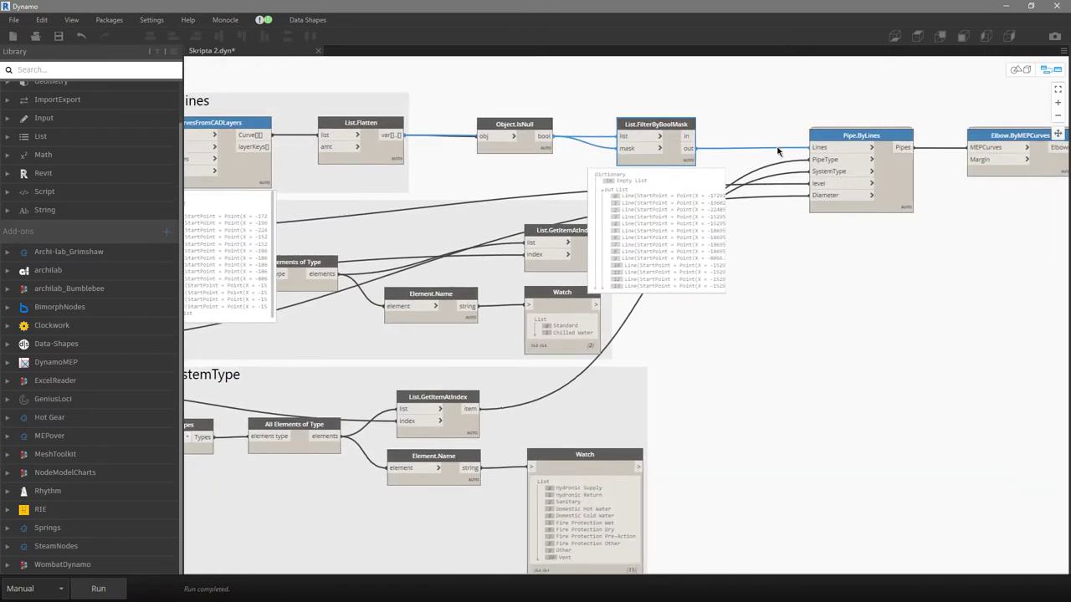
{"action": "left_click", "coordinate": [707, 165]}
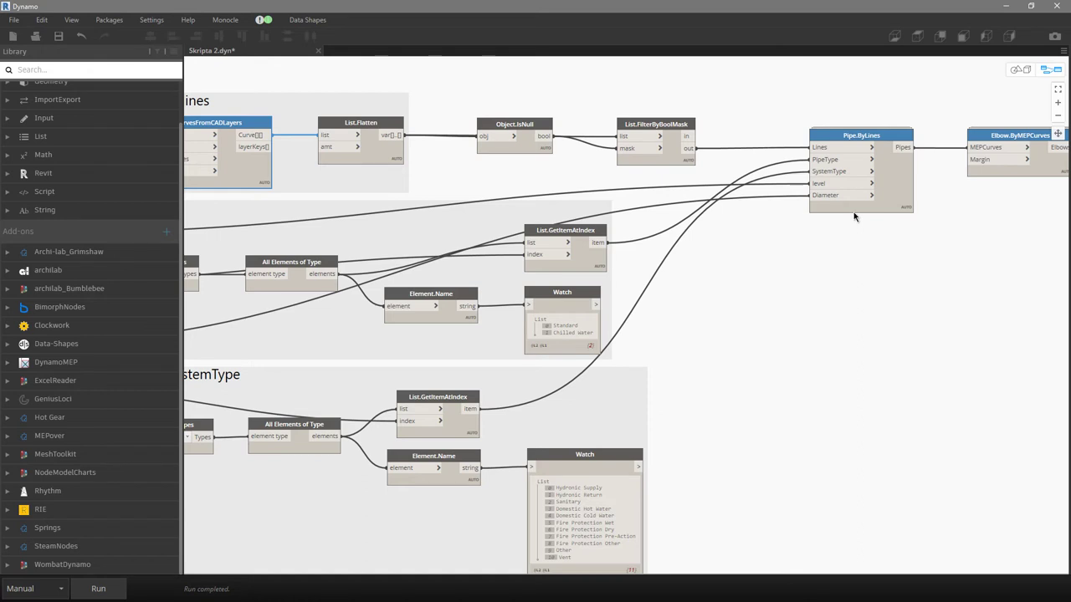
{"action": "mouse_move", "coordinate": [838, 165]}
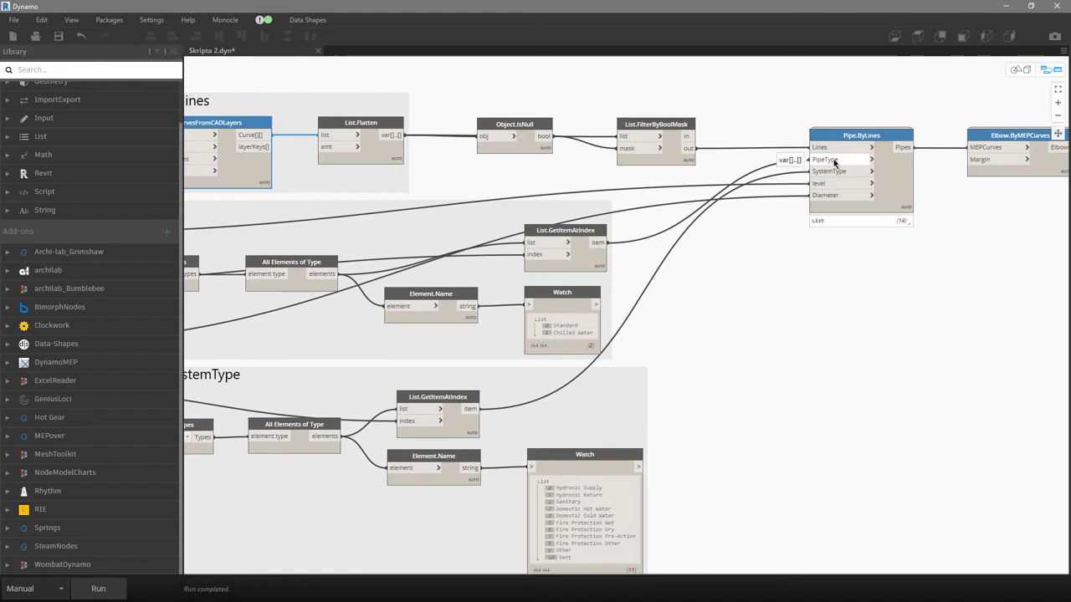